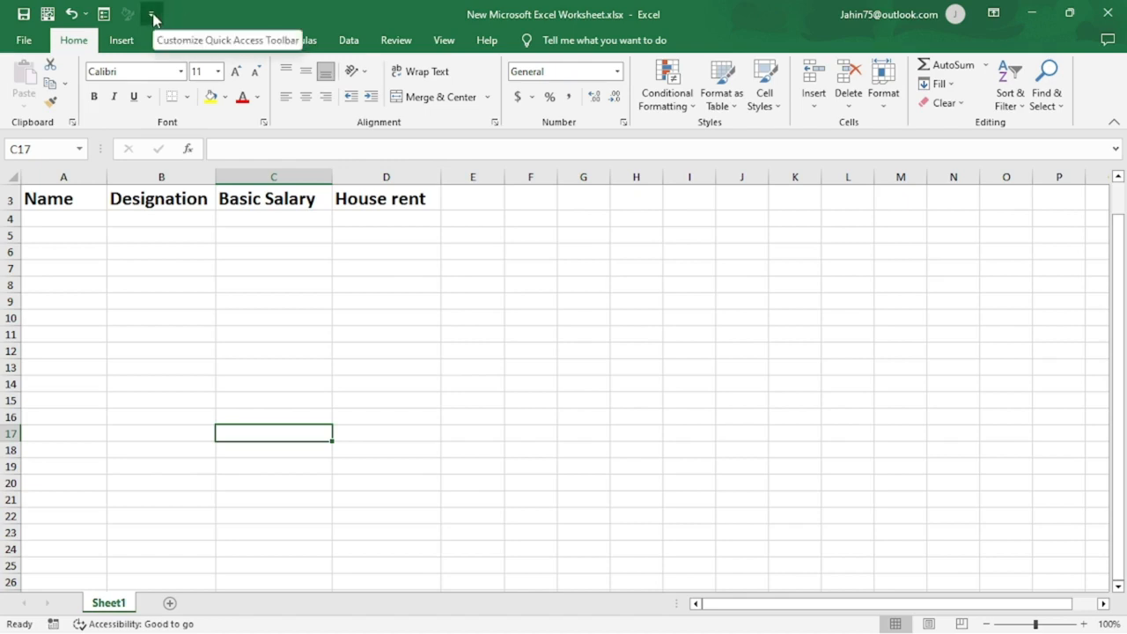
Open the Quick Access Toolbar customization settings and list All Commands as the available commands.
{"action": "left_click", "coordinate": [152, 15]}
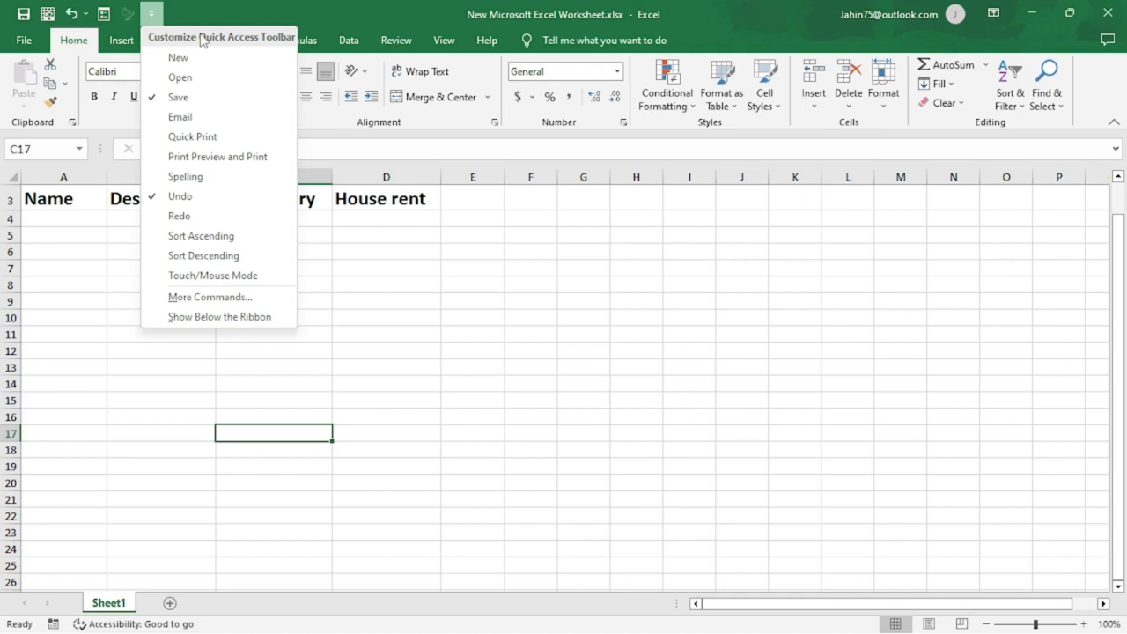
{"action": "left_click", "coordinate": [218, 300]}
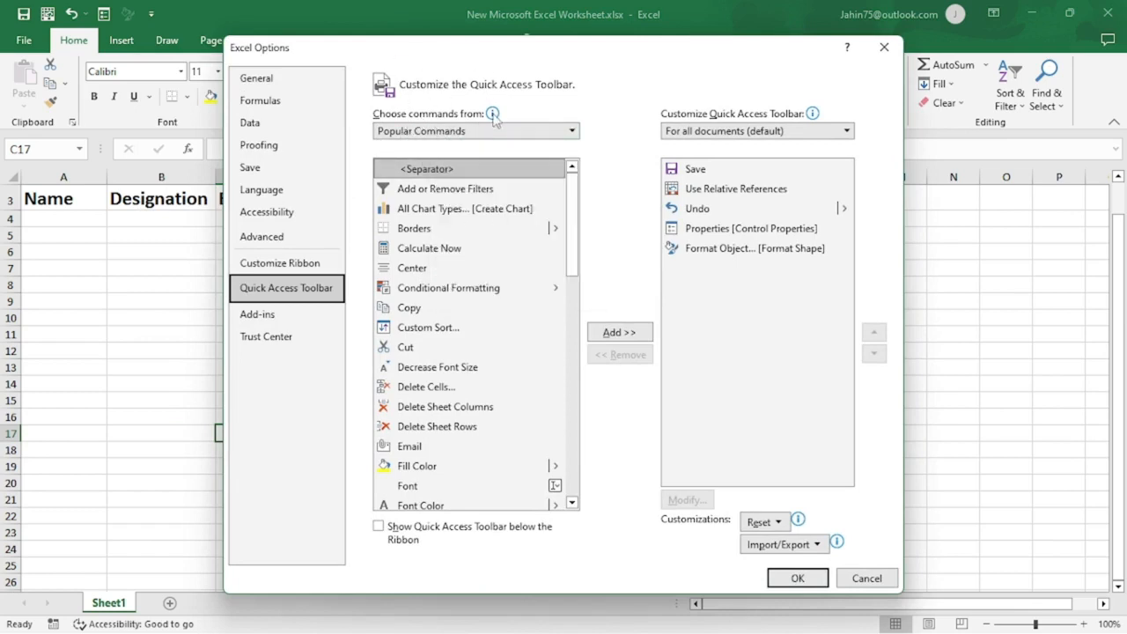
{"action": "left_click", "coordinate": [573, 132]}
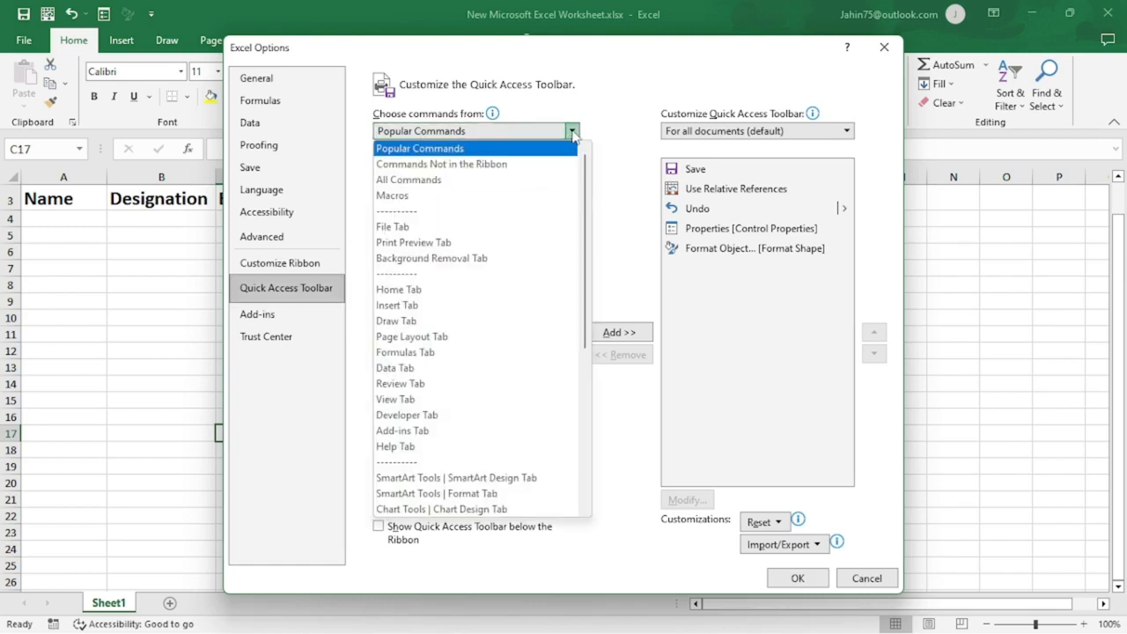
{"action": "left_click", "coordinate": [430, 183]}
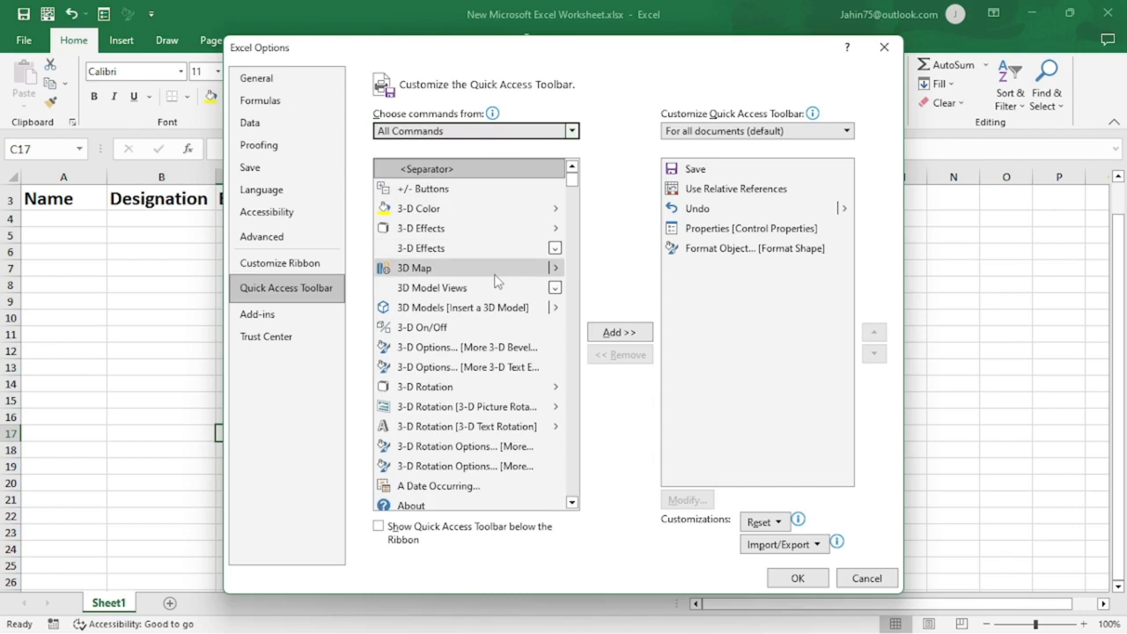
Add the Form... command to the Quick Access Toolbar for all documents and apply the change.
{"action": "scroll", "coordinate": [496, 280], "scroll_direction": "down", "scroll_amount": 6}
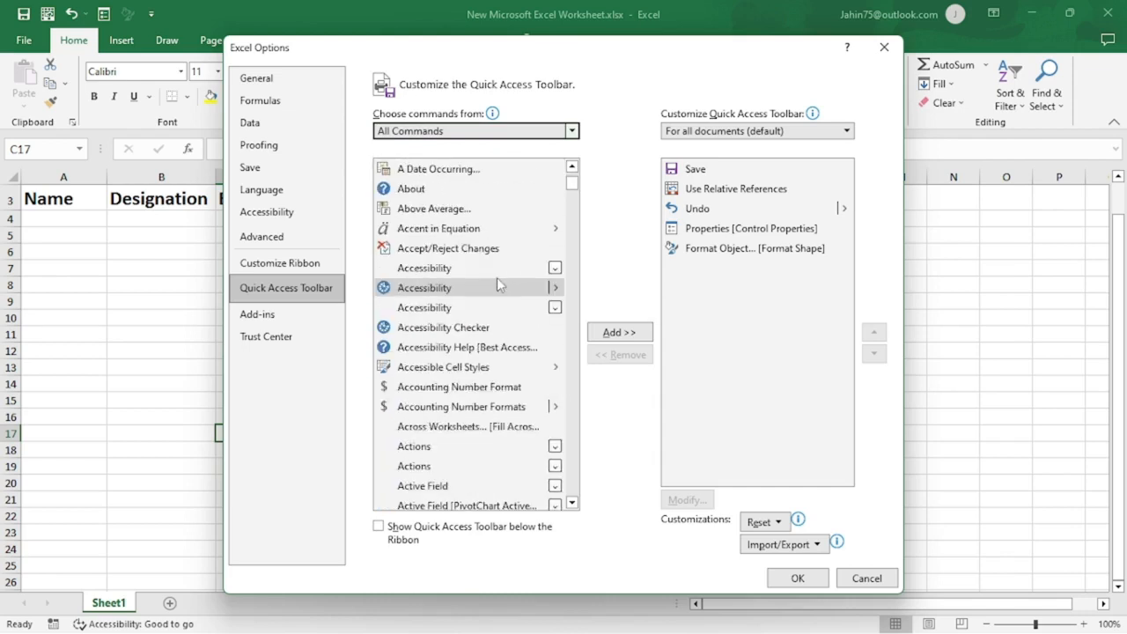
{"action": "scroll", "coordinate": [498, 282], "scroll_direction": "down", "scroll_amount": 16}
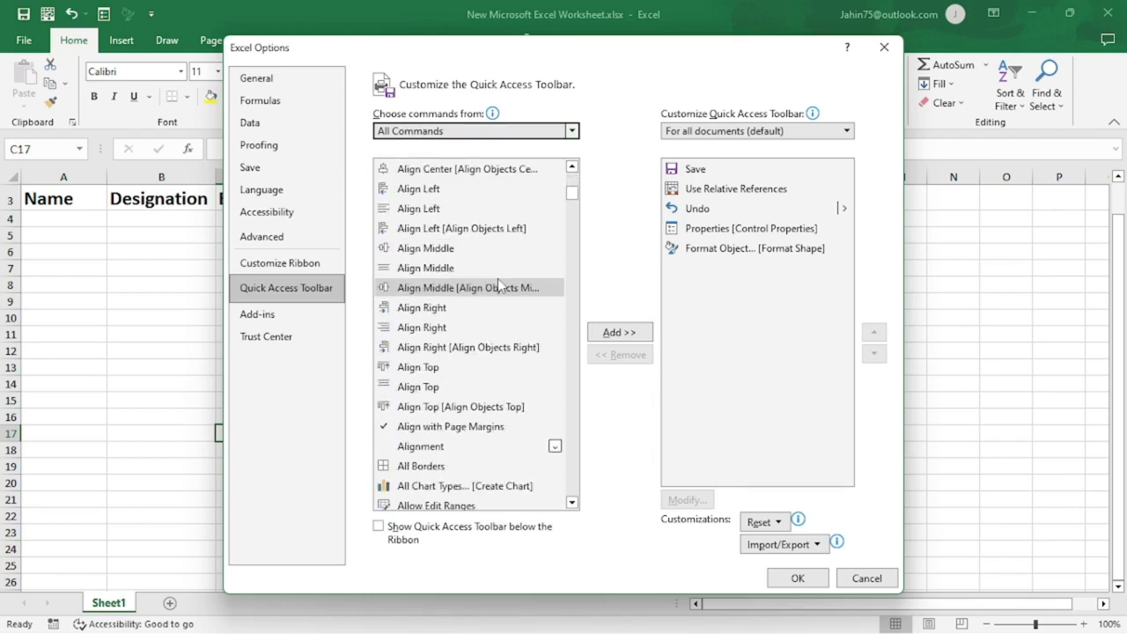
{"action": "scroll", "coordinate": [499, 287], "scroll_direction": "down", "scroll_amount": 20}
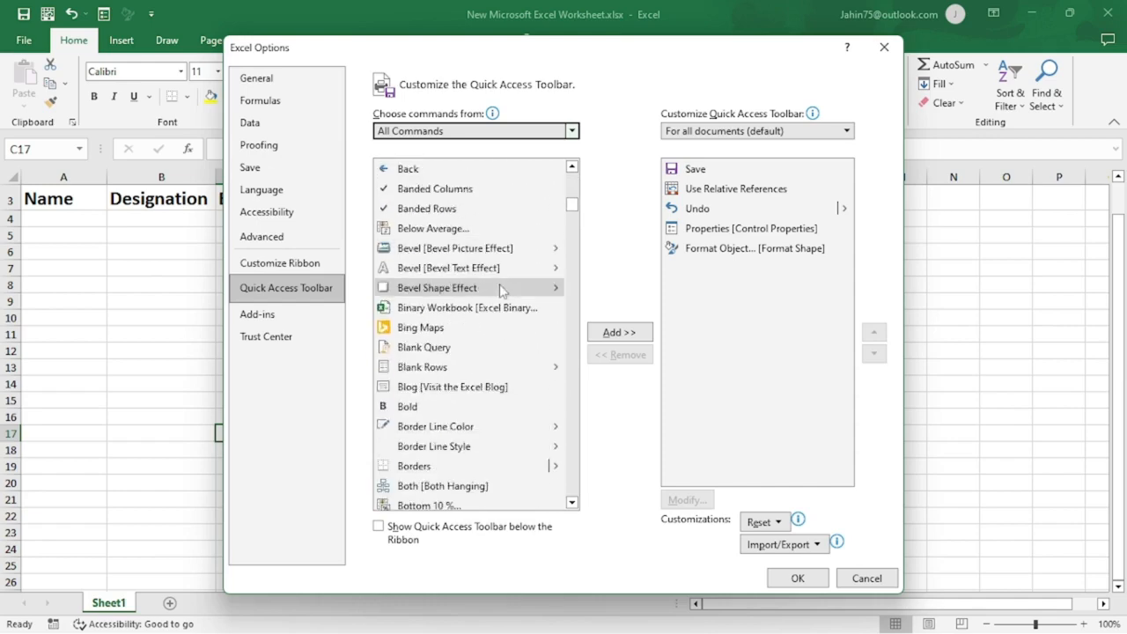
{"action": "scroll", "coordinate": [499, 289], "scroll_direction": "down", "scroll_amount": 20}
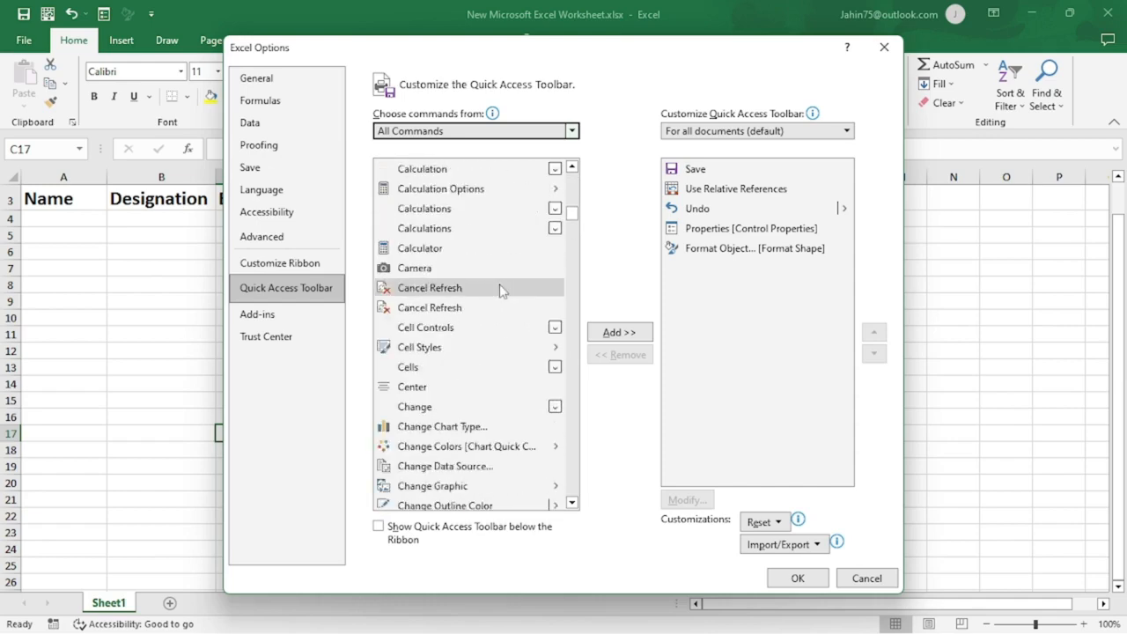
{"action": "scroll", "coordinate": [502, 290], "scroll_direction": "down", "scroll_amount": 20}
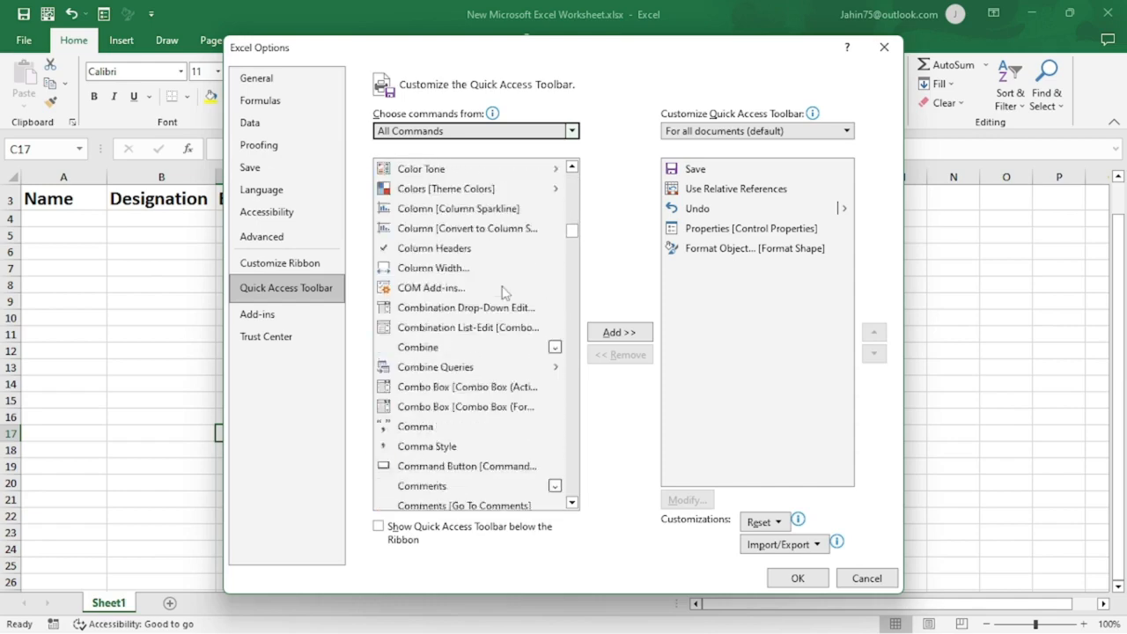
{"action": "scroll", "coordinate": [502, 291], "scroll_direction": "down", "scroll_amount": 20}
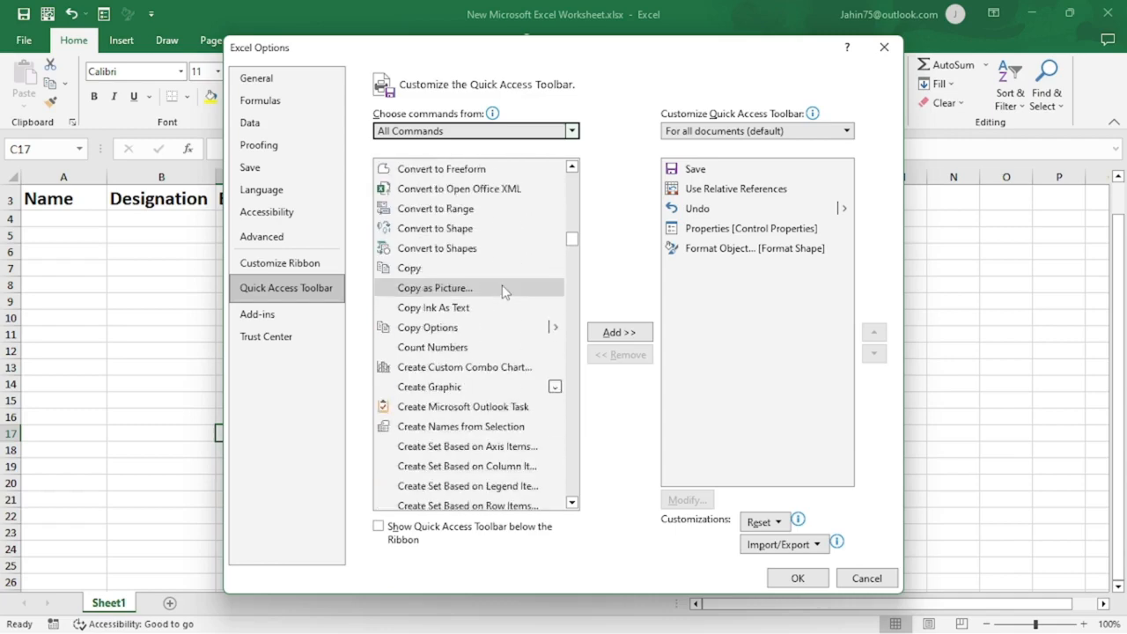
{"action": "scroll", "coordinate": [504, 292], "scroll_direction": "down", "scroll_amount": 20}
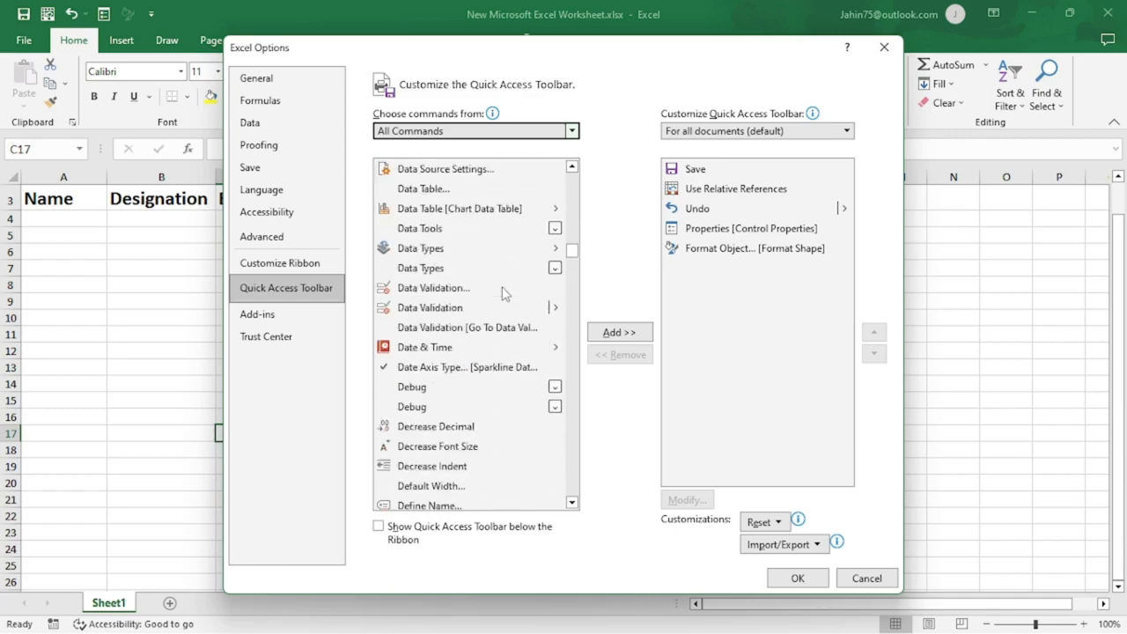
{"action": "scroll", "coordinate": [504, 292], "scroll_direction": "down", "scroll_amount": 20}
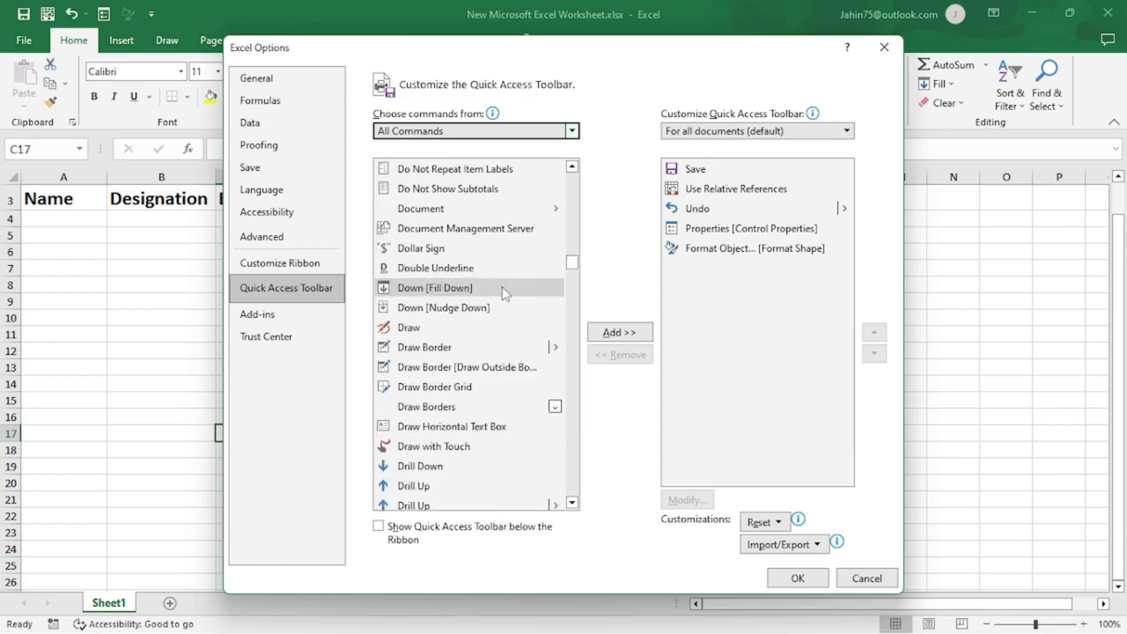
{"action": "scroll", "coordinate": [504, 293], "scroll_direction": "down", "scroll_amount": 20}
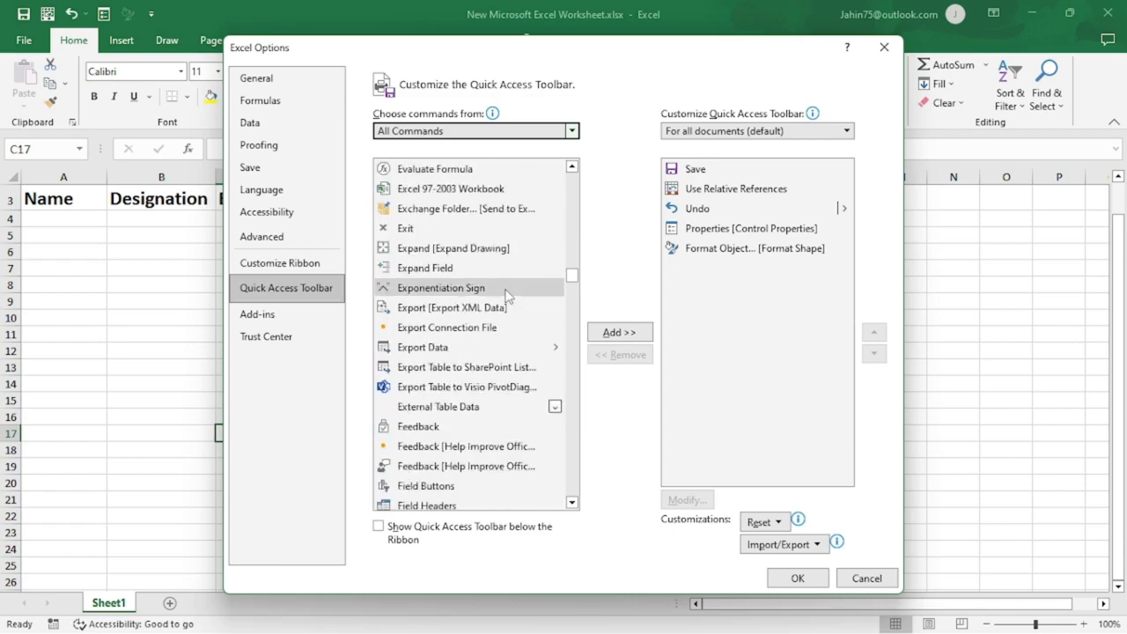
{"action": "scroll", "coordinate": [506, 296], "scroll_direction": "down", "scroll_amount": 9}
{"action": "scroll", "coordinate": [506, 296], "scroll_direction": "up", "scroll_amount": 4}
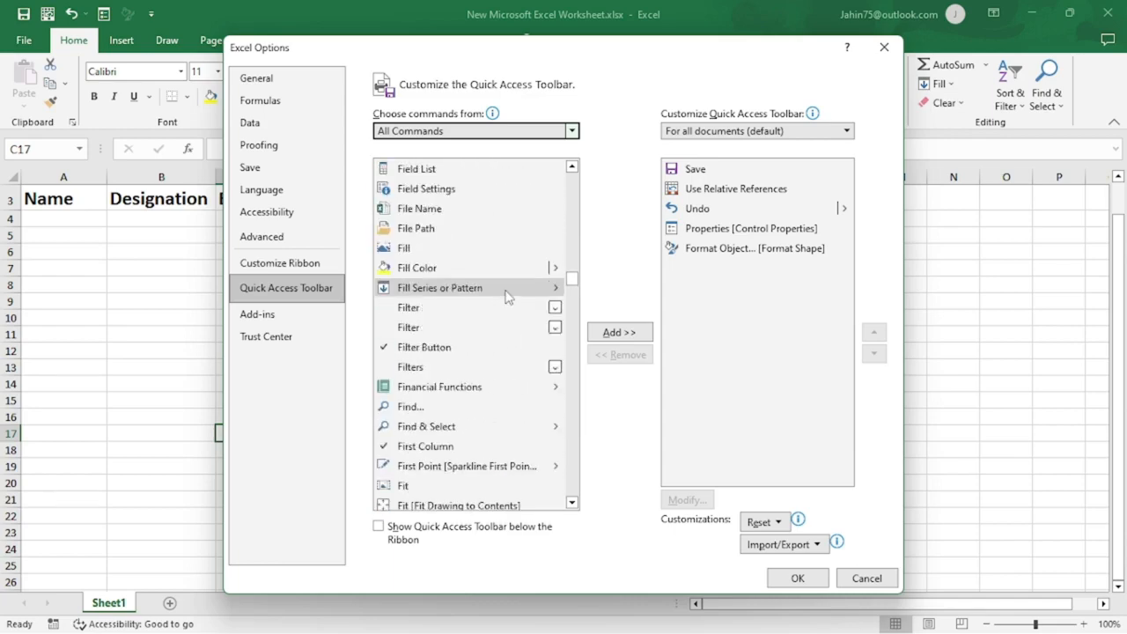
{"action": "scroll", "coordinate": [507, 296], "scroll_direction": "up", "scroll_amount": 1}
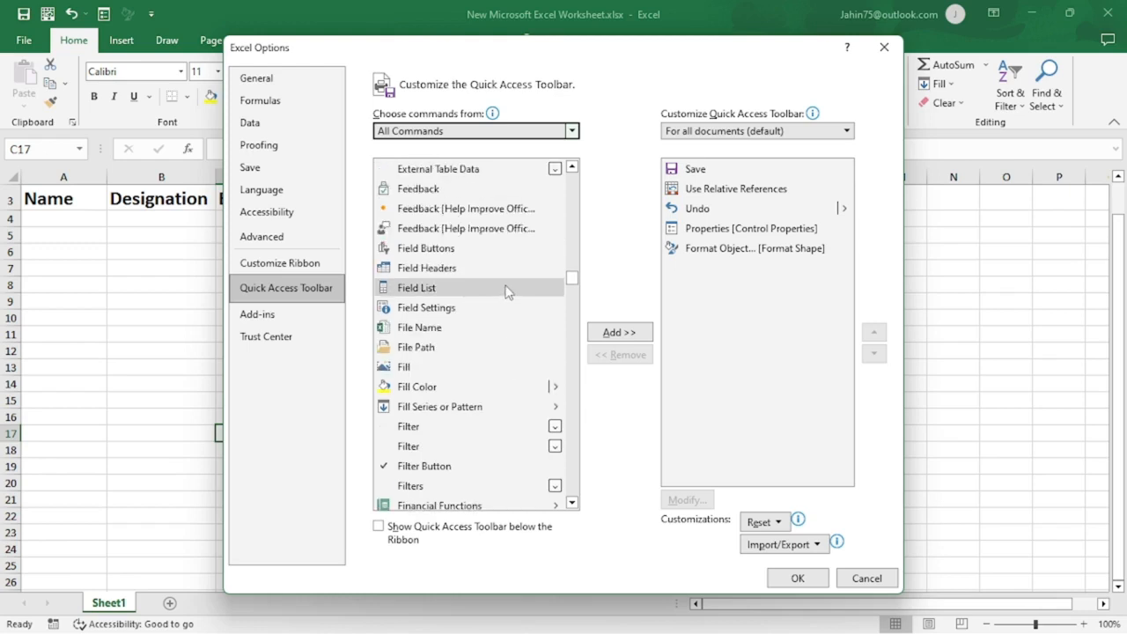
{"action": "scroll", "coordinate": [507, 291], "scroll_direction": "up", "scroll_amount": 1}
{"action": "scroll", "coordinate": [506, 293], "scroll_direction": "down", "scroll_amount": 1}
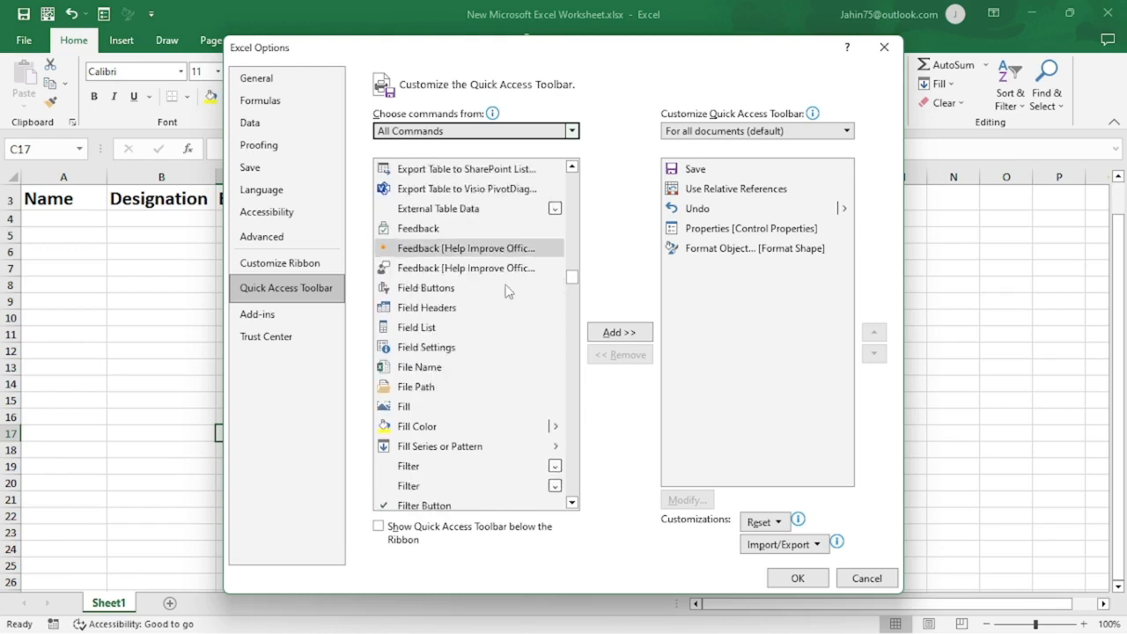
{"action": "scroll", "coordinate": [506, 292], "scroll_direction": "down", "scroll_amount": 2}
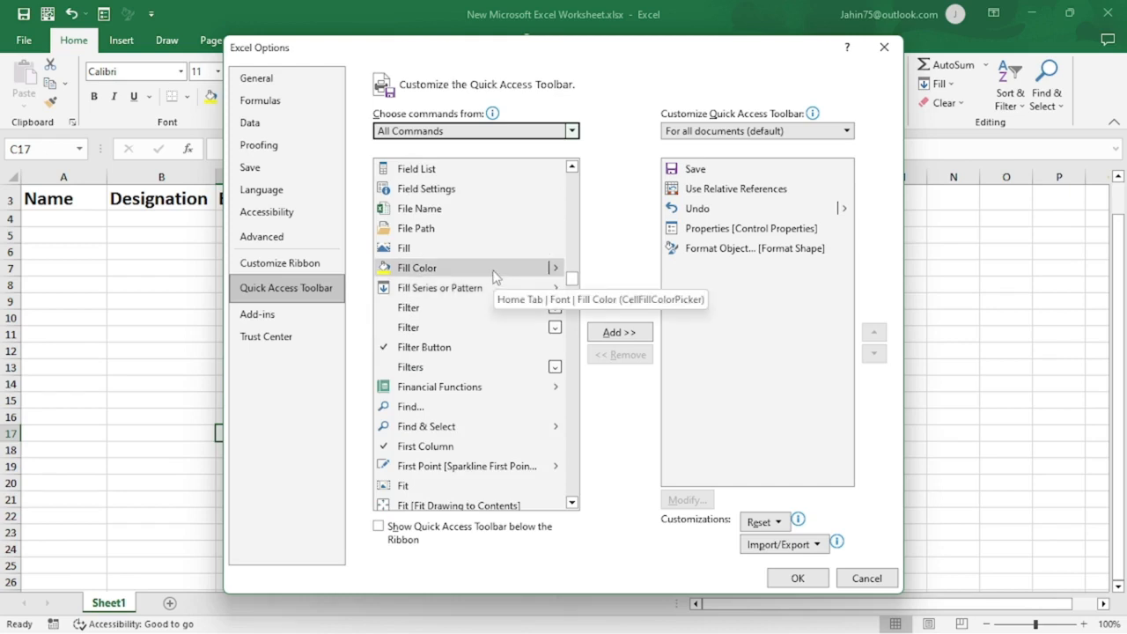
{"action": "scroll", "coordinate": [485, 269], "scroll_direction": "down", "scroll_amount": 2}
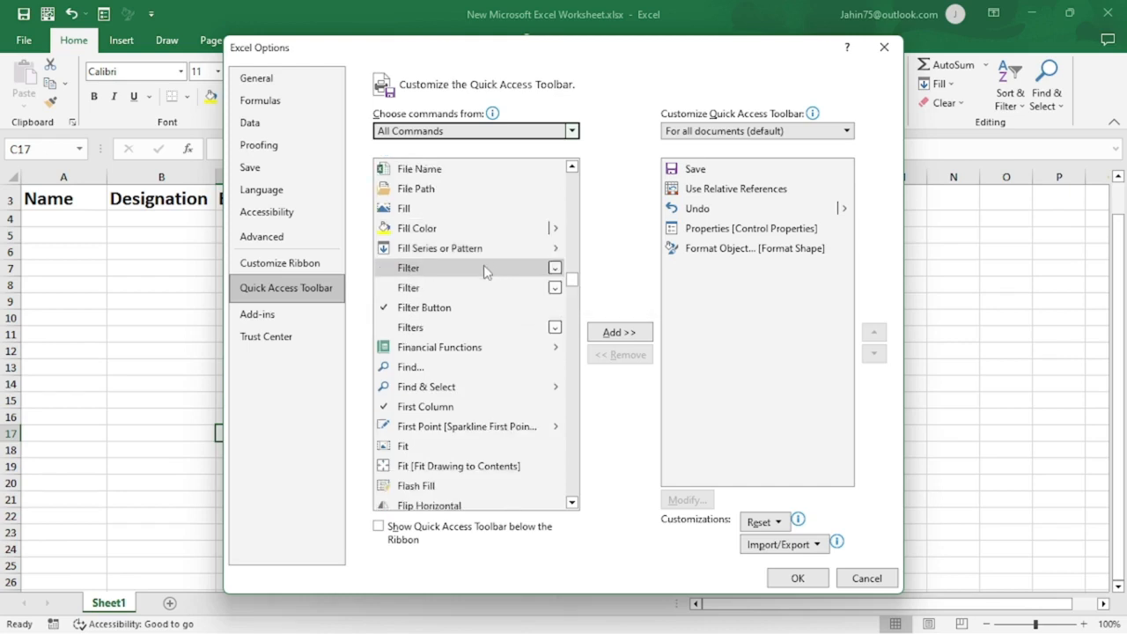
{"action": "scroll", "coordinate": [483, 269], "scroll_direction": "down", "scroll_amount": 3}
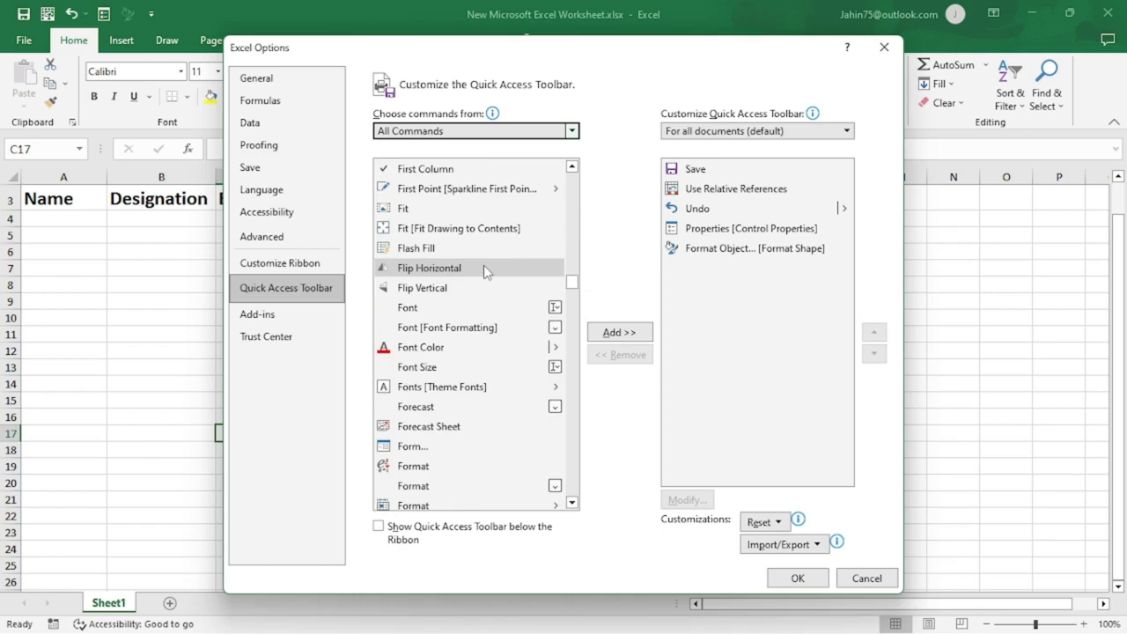
{"action": "scroll", "coordinate": [456, 304], "scroll_direction": "down", "scroll_amount": 1}
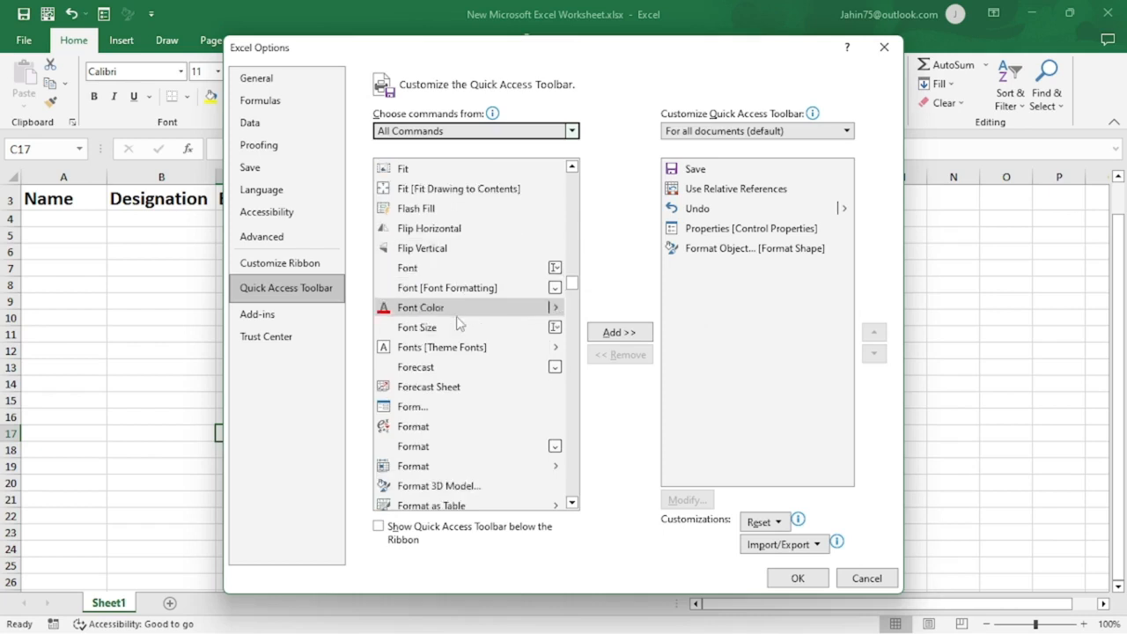
{"action": "scroll", "coordinate": [449, 357], "scroll_direction": "down", "scroll_amount": 2}
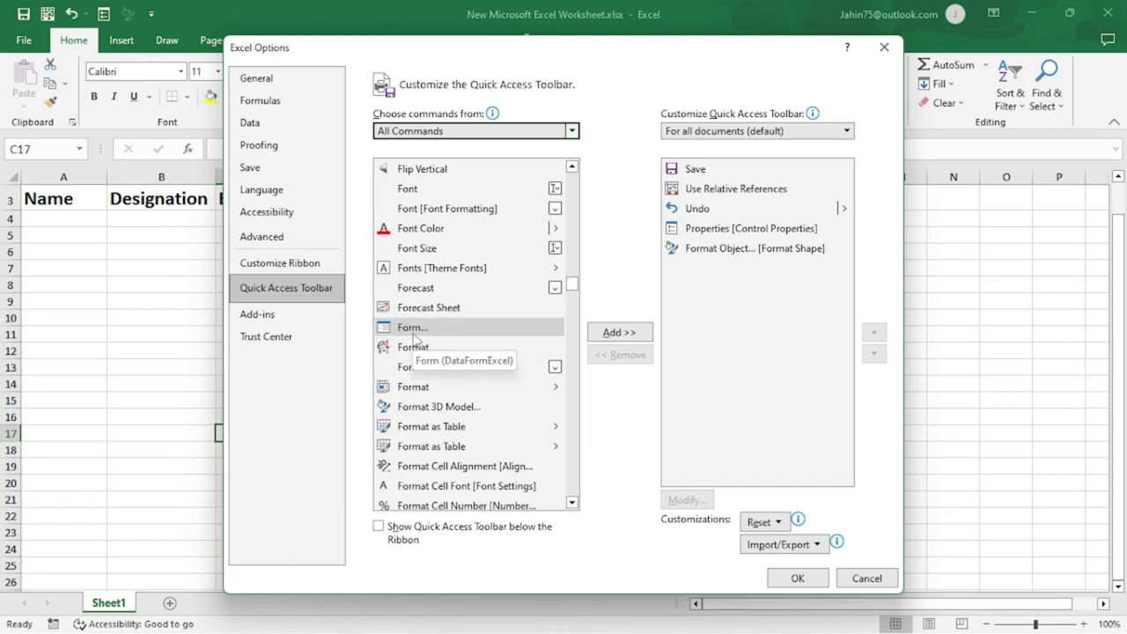
{"action": "left_click", "coordinate": [516, 331]}
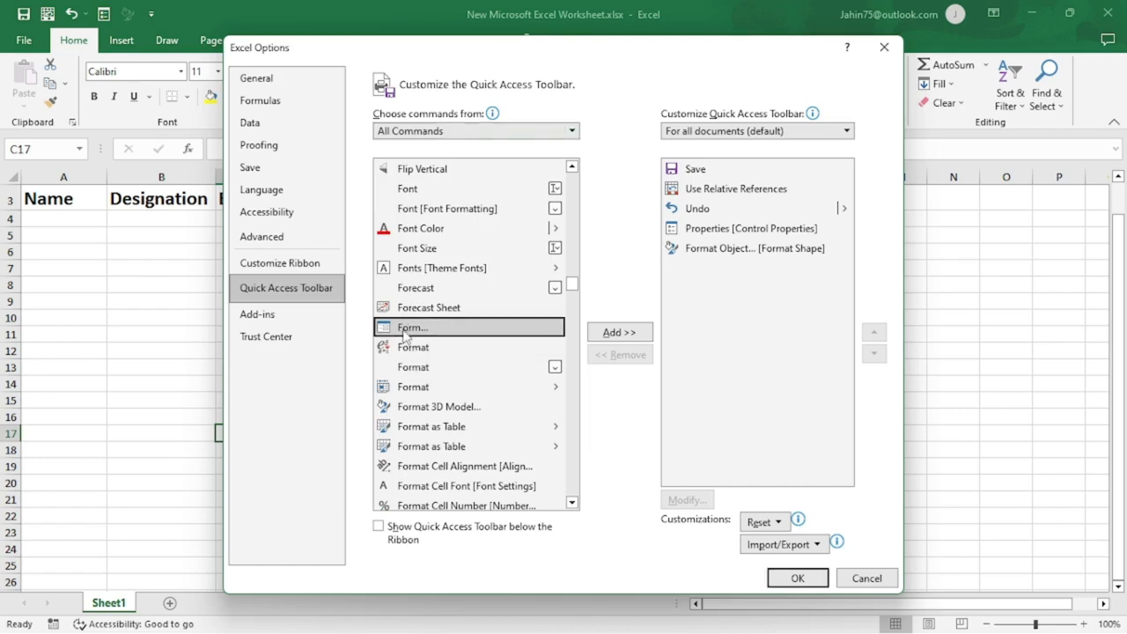
{"action": "left_click", "coordinate": [619, 333]}
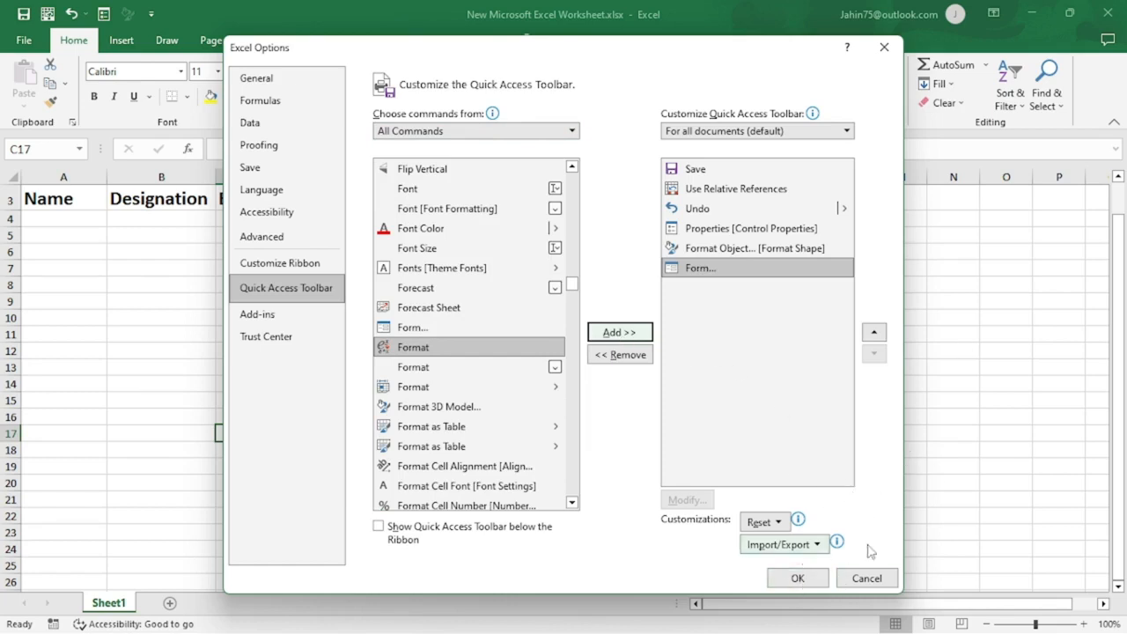
{"action": "left_click", "coordinate": [808, 585]}
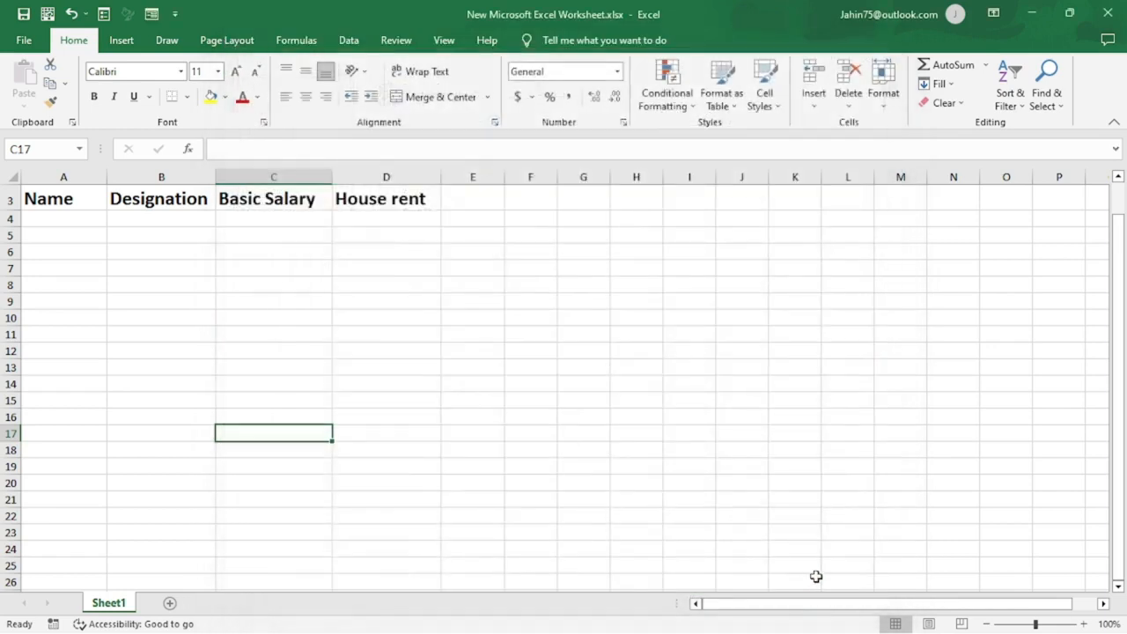
{"action": "left_click", "coordinate": [385, 303]}
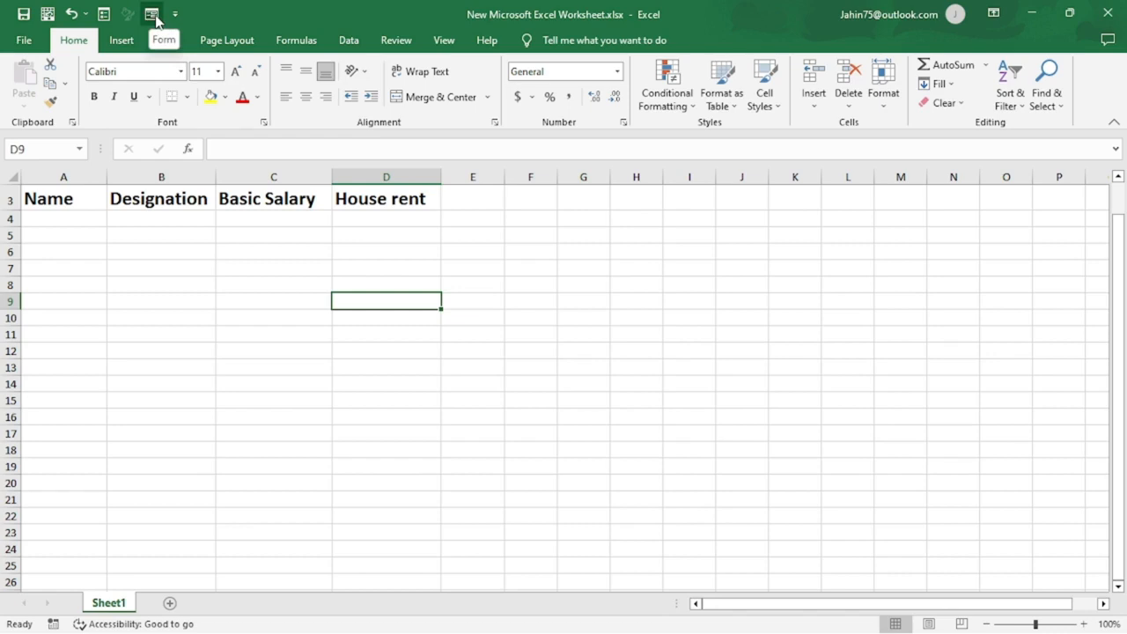
{"action": "left_click", "coordinate": [209, 287]}
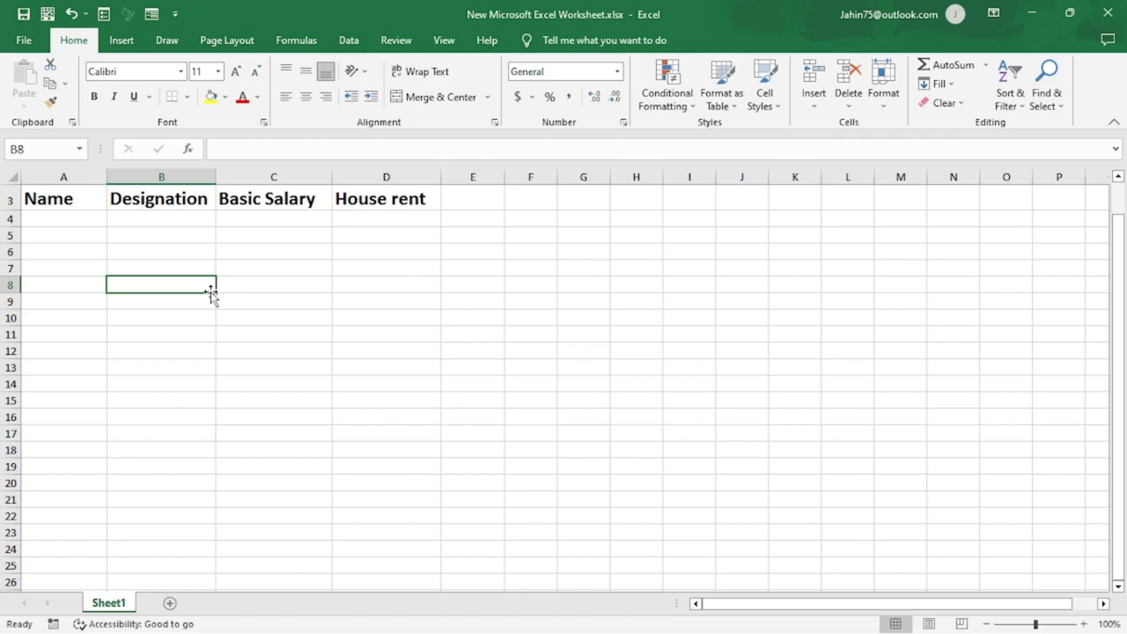
{"action": "left_click", "coordinate": [164, 267]}
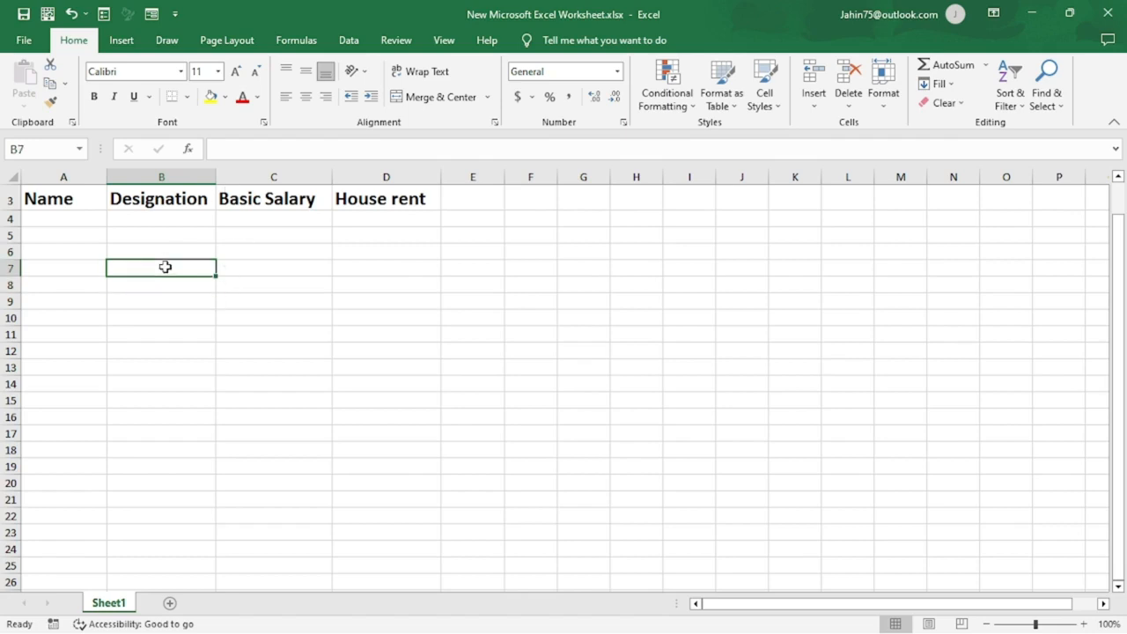
{"action": "left_click", "coordinate": [53, 205]}
{"action": "left_click", "coordinate": [74, 238]}
{"action": "left_click", "coordinate": [62, 208]}
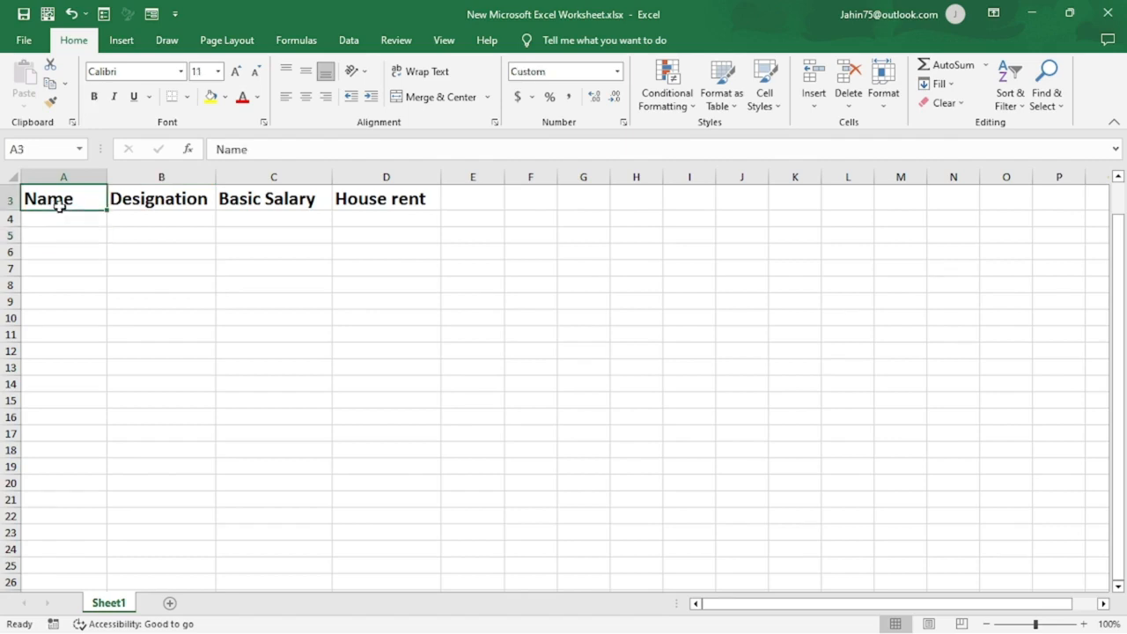
{"action": "left_click", "coordinate": [63, 234]}
{"action": "left_click", "coordinate": [65, 206]}
{"action": "left_click", "coordinate": [166, 216]}
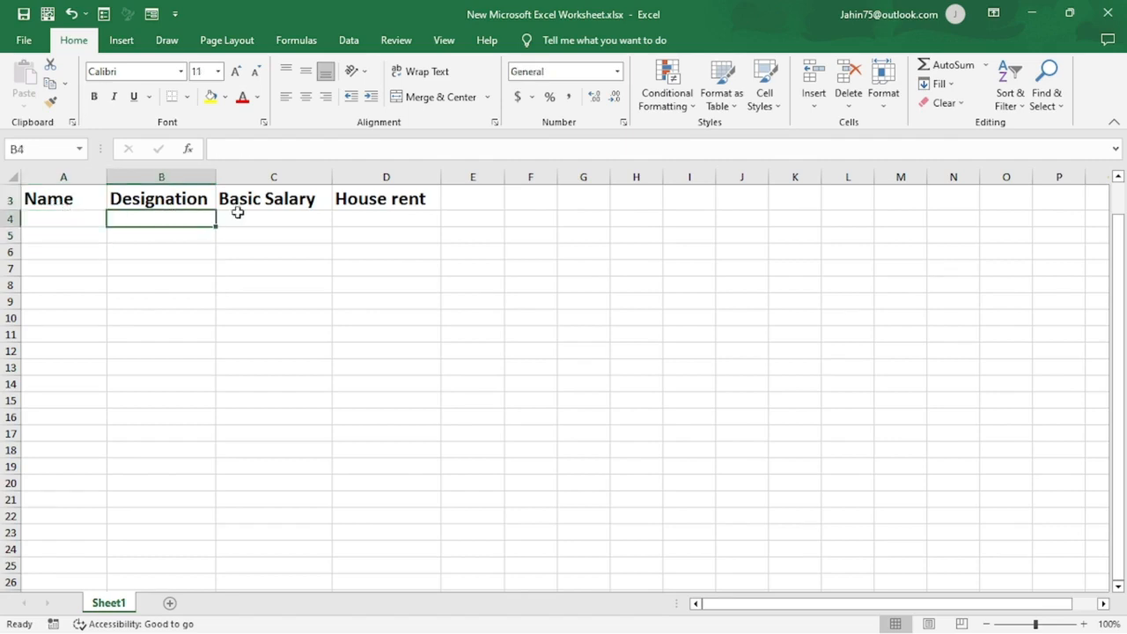
{"action": "left_click", "coordinate": [284, 207]}
{"action": "left_click", "coordinate": [377, 210]}
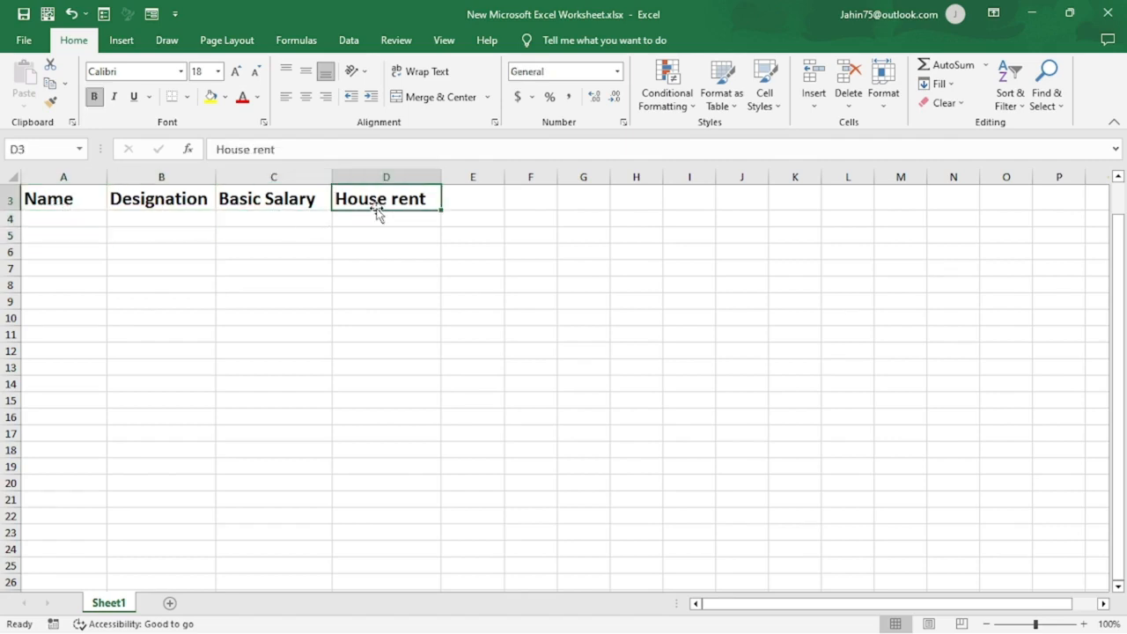
{"action": "left_click", "coordinate": [160, 235]}
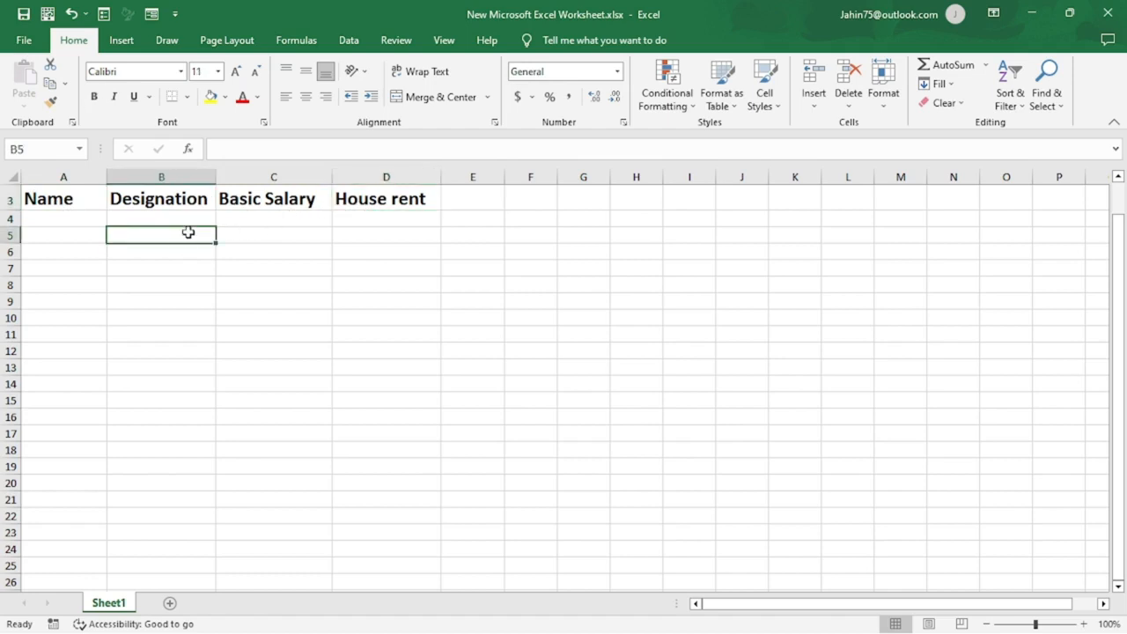
{"action": "left_click", "coordinate": [186, 222]}
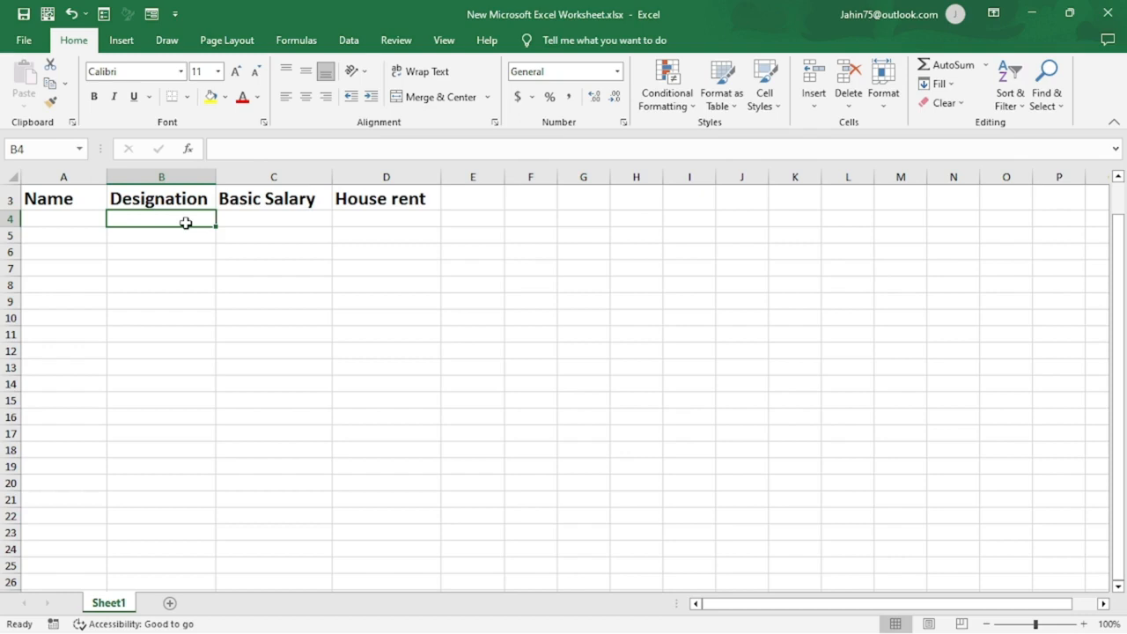
{"action": "left_click", "coordinate": [221, 331]}
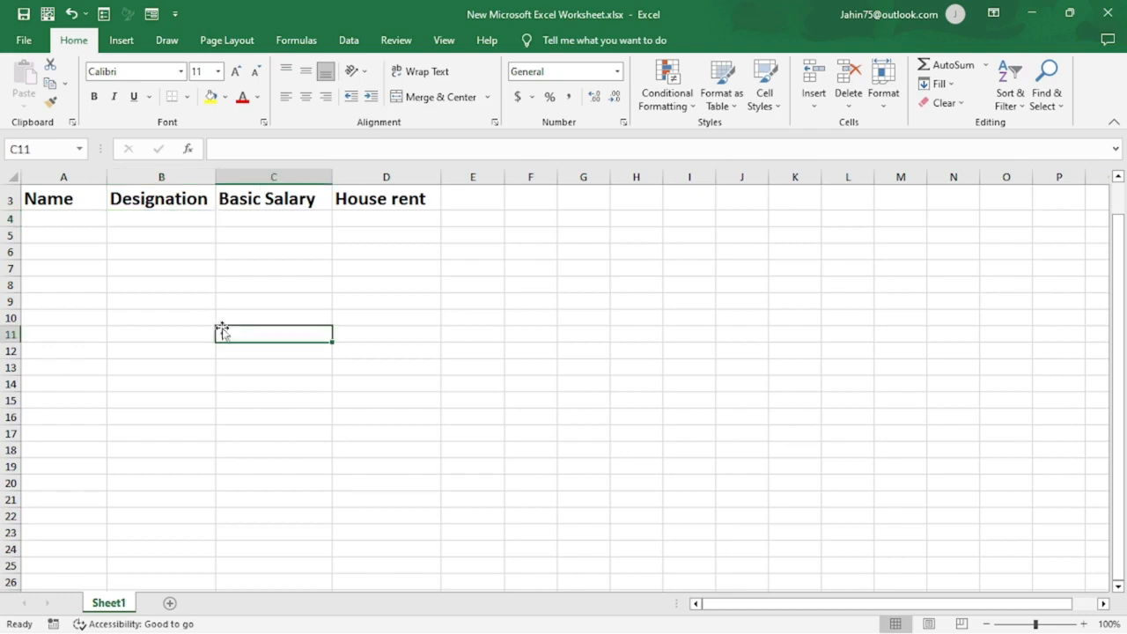
{"action": "left_click", "coordinate": [182, 219]}
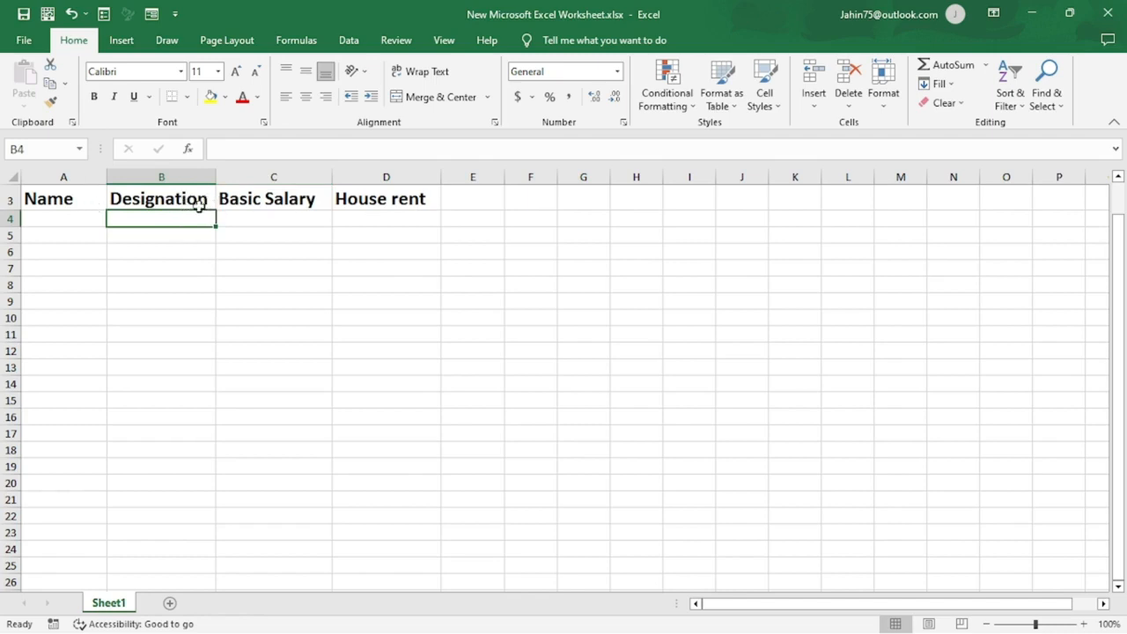
{"action": "left_click", "coordinate": [183, 281]}
{"action": "left_click", "coordinate": [182, 223]}
{"action": "left_click", "coordinate": [287, 221]}
{"action": "left_click", "coordinate": [205, 223]}
Open the data entry Form from cell A4, accepting the first row as column labels, and place it clear of the headers.
{"action": "left_click", "coordinate": [85, 220]}
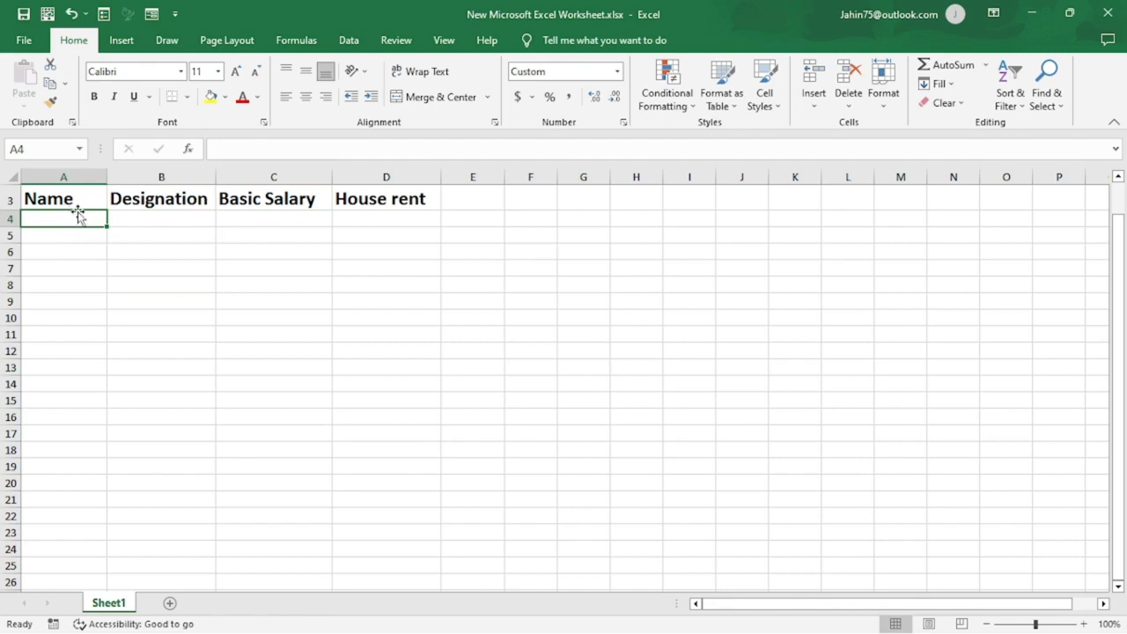
{"action": "left_click", "coordinate": [153, 19]}
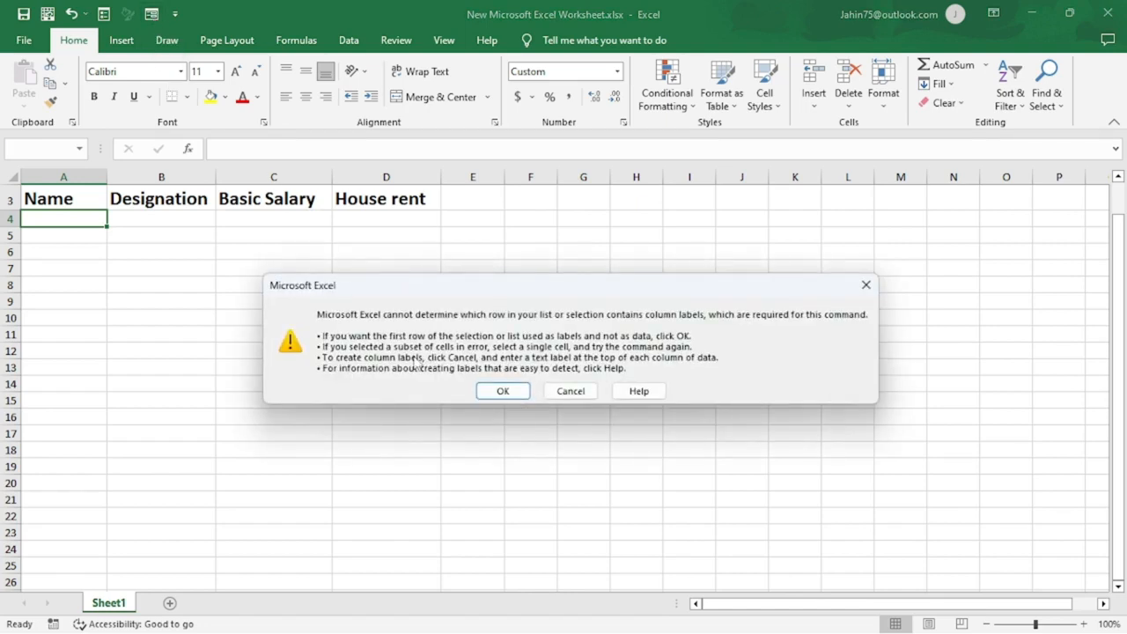
{"action": "left_click", "coordinate": [502, 391]}
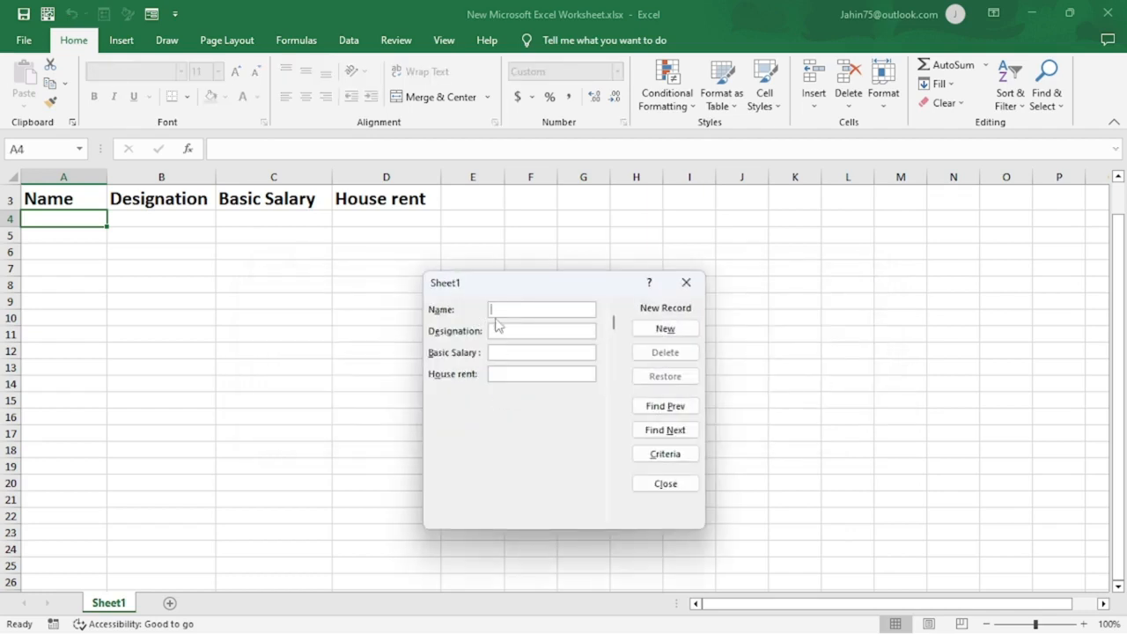
{"action": "left_click_drag", "start_coordinate": [483, 292], "coordinate": [388, 280]}
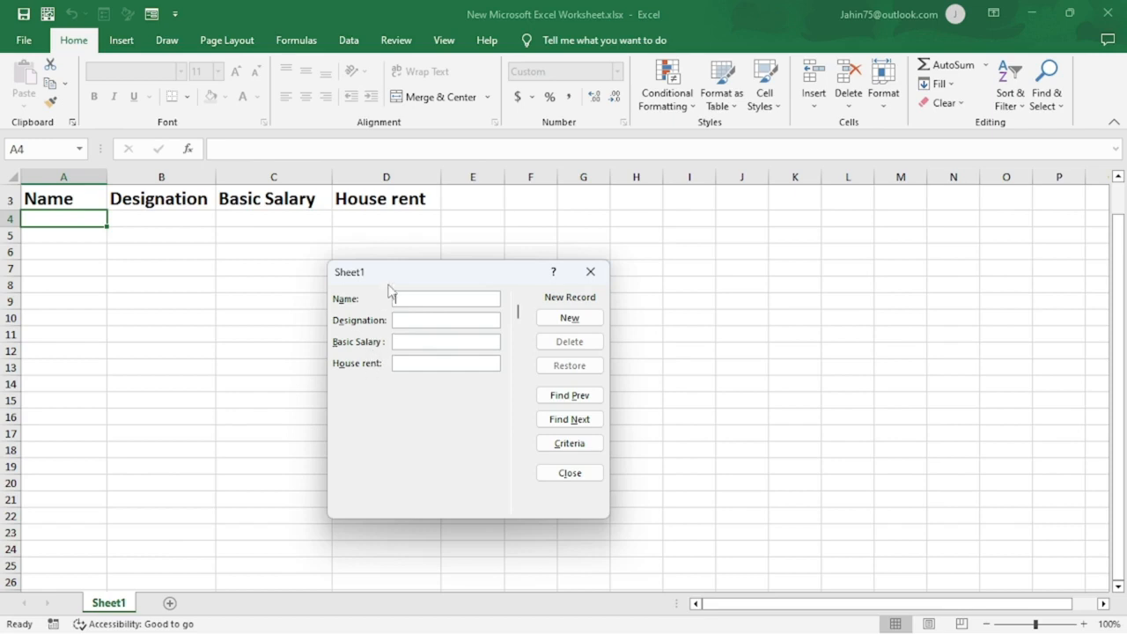
{"action": "left_click_drag", "start_coordinate": [389, 274], "coordinate": [432, 276]}
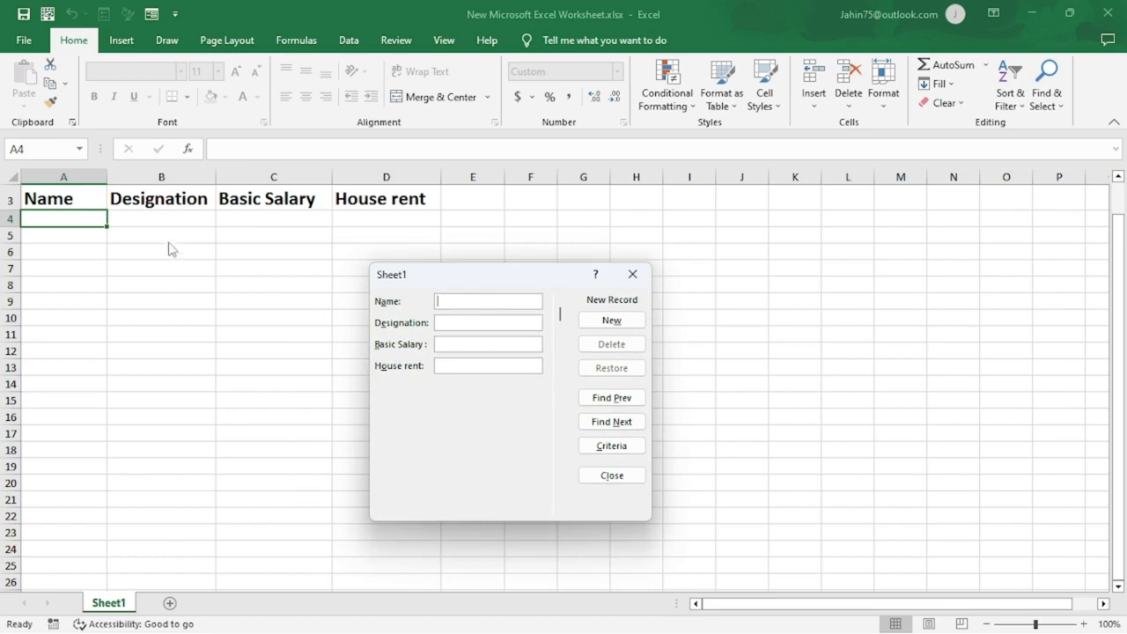
{"action": "left_click_drag", "start_coordinate": [465, 280], "coordinate": [435, 284]}
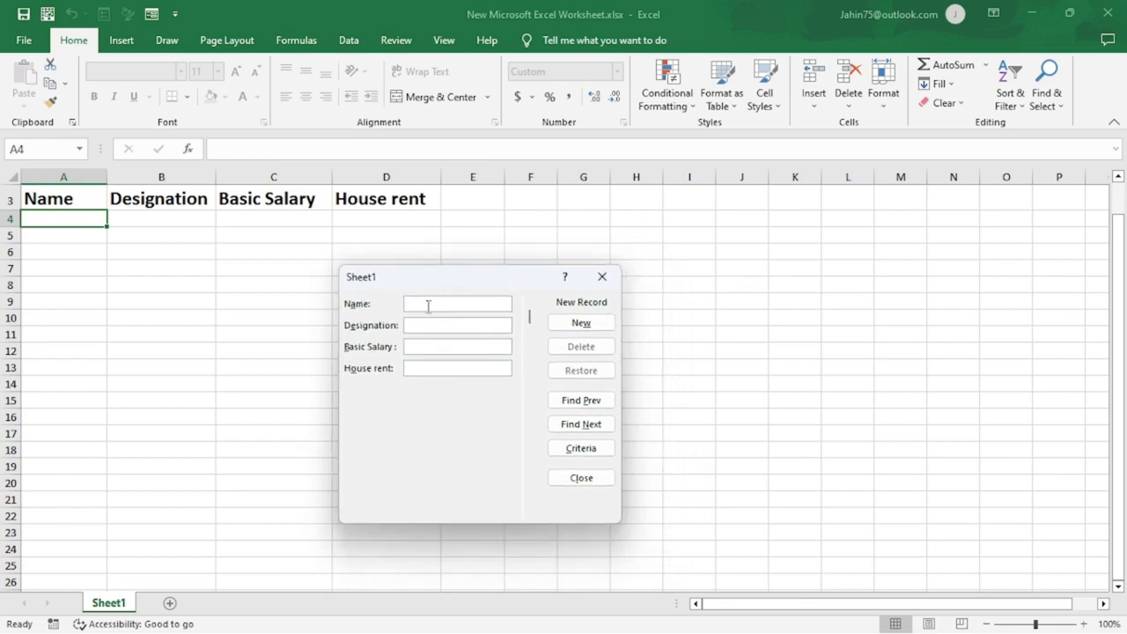
Fill in the first employee's name and the Designation "officer" in the new form record.
{"action": "type", "text": "mr."}
{"action": "type", "text": "ka"}
{"action": "type", "text": "rim"}
{"action": "key", "text": "Tab"}
{"action": "type", "text": "officer"}
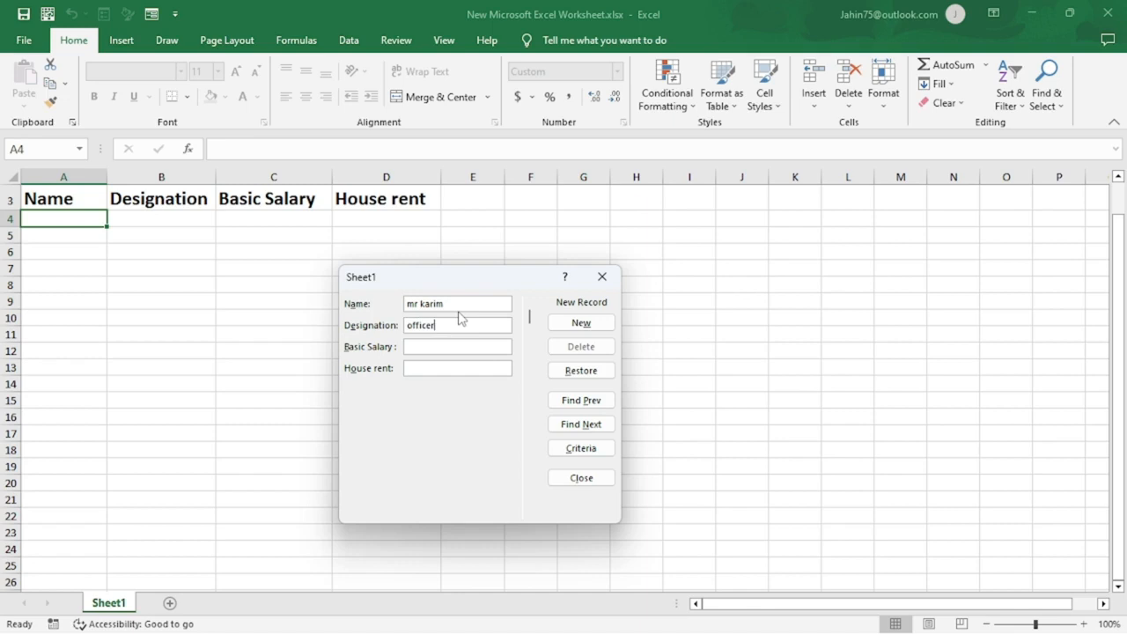
Set the record's Basic Salary to 65000 and House rent to 30000, and add it to the sheet.
{"action": "key", "text": "Tab"}
{"action": "type", "text": "65000"}
{"action": "key", "text": "Tab"}
{"action": "type", "text": "6"}
{"action": "key", "text": "BackSpace"}
{"action": "type", "text": "30000"}
{"action": "key", "text": "Return"}
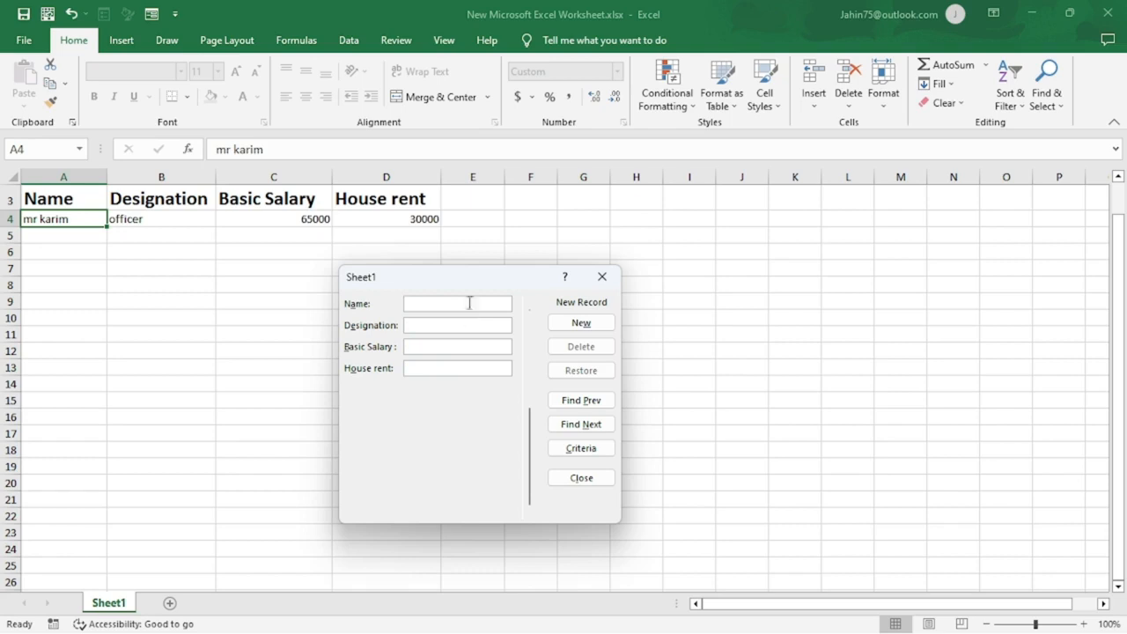
Add a second form record with the employee's name, Designation "so", Basic Salary 75000 and House rent 45000.
{"action": "left_click_drag", "start_coordinate": [456, 280], "coordinate": [336, 333]}
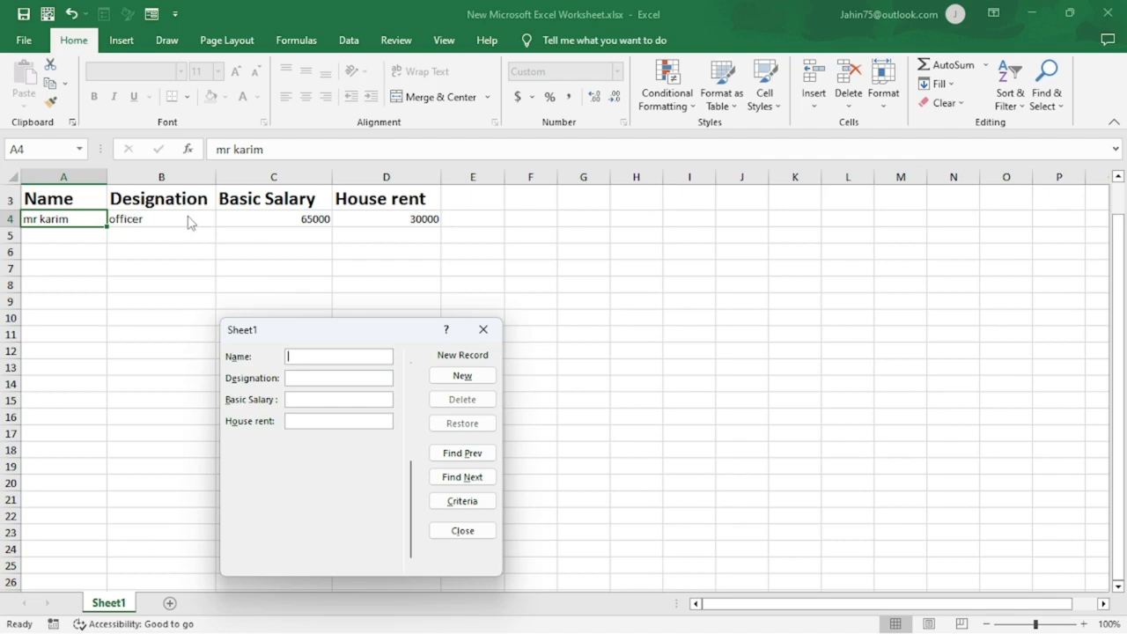
{"action": "type", "text": "rahim"}
{"action": "key", "text": "Tab"}
{"action": "type", "text": "so"}
{"action": "key", "text": "Tab"}
{"action": "type", "text": "75000"}
{"action": "key", "text": "Tab"}
{"action": "type", "text": "45000"}
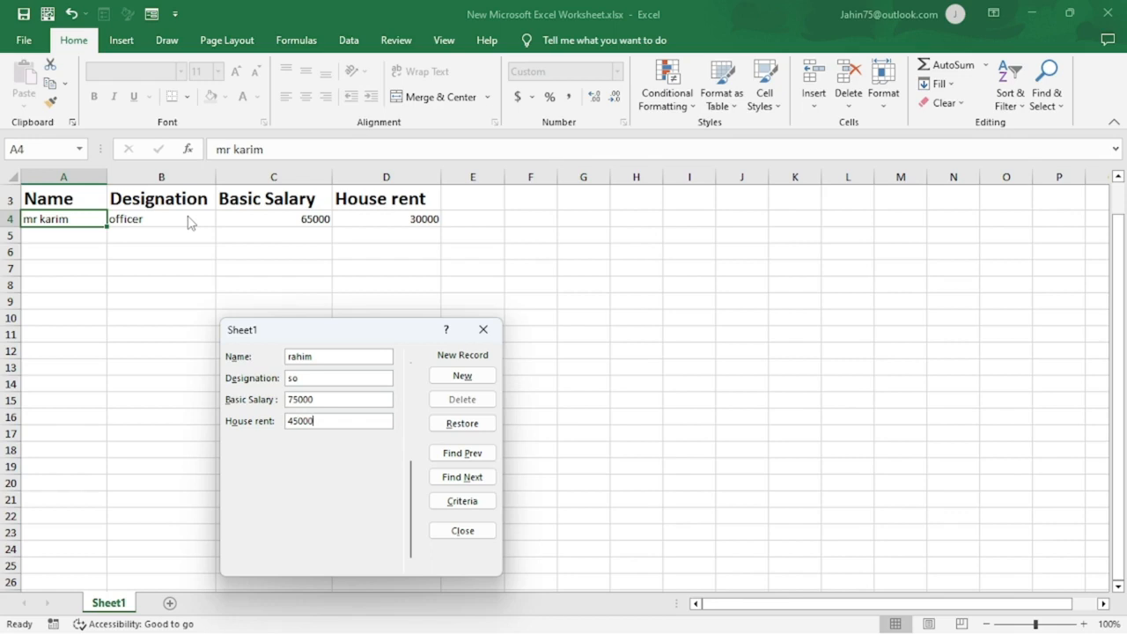
{"action": "key", "text": "Return"}
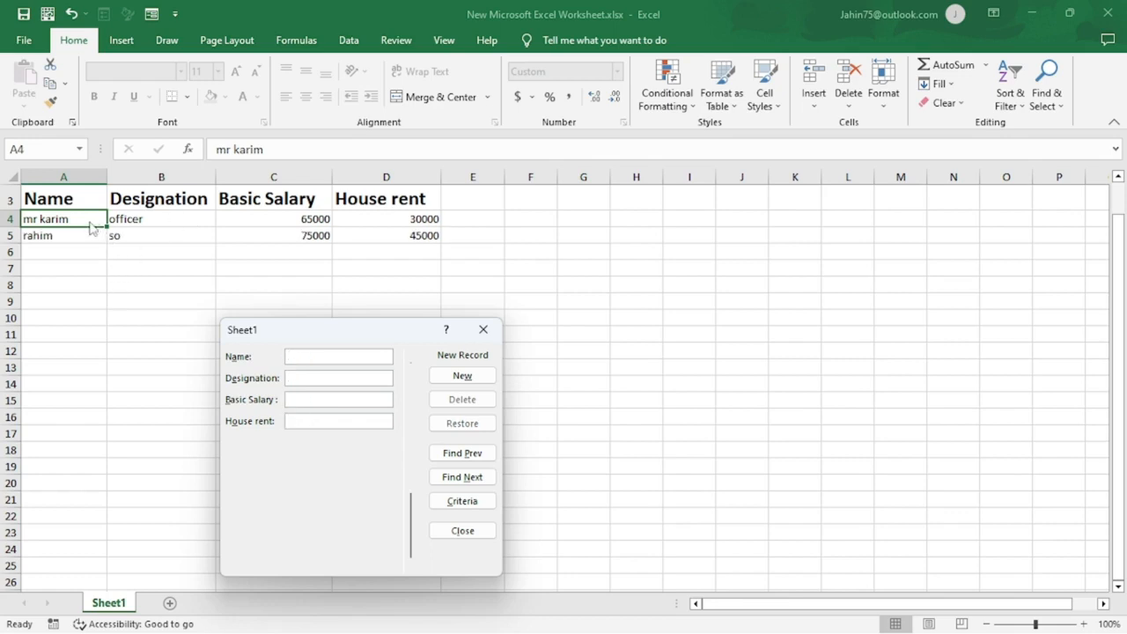
Go back to the second record in the form, change its Designation to "po", save it and close the form.
{"action": "left_click_drag", "start_coordinate": [371, 330], "coordinate": [553, 370]}
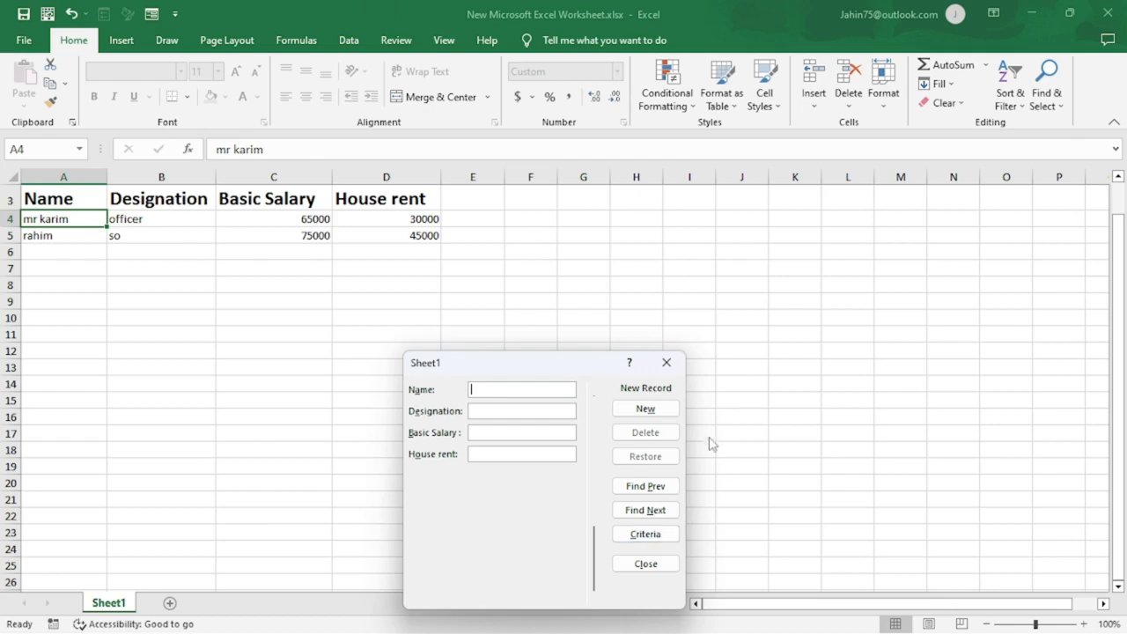
{"action": "left_click", "coordinate": [655, 490]}
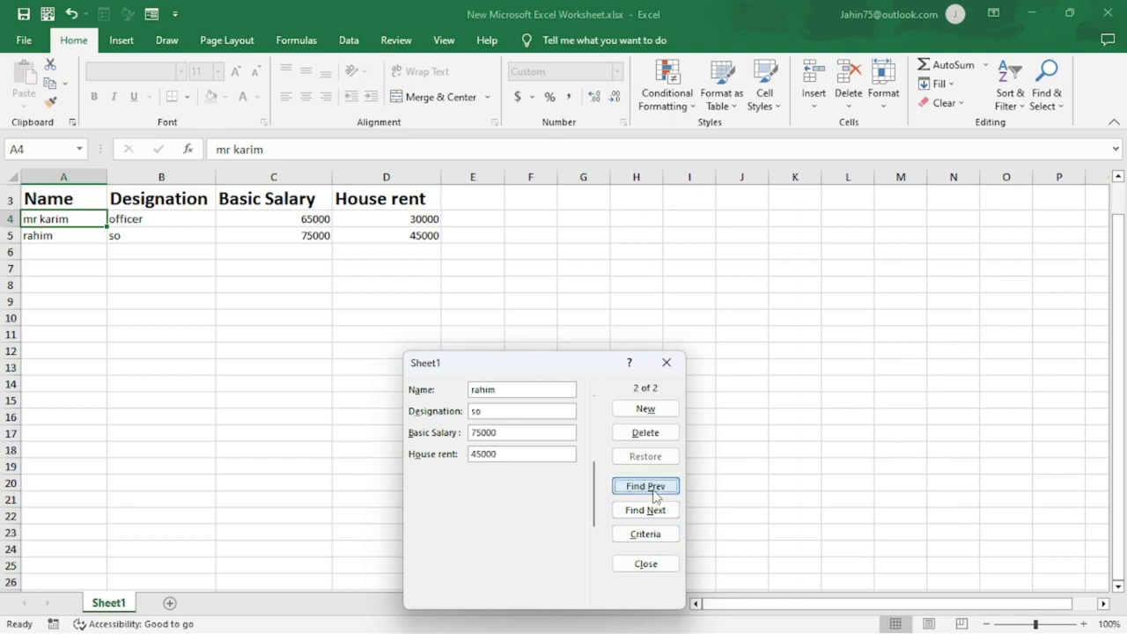
{"action": "left_click", "coordinate": [496, 414]}
{"action": "key", "text": "BackSpace"}
{"action": "key", "text": "BackSpace"}
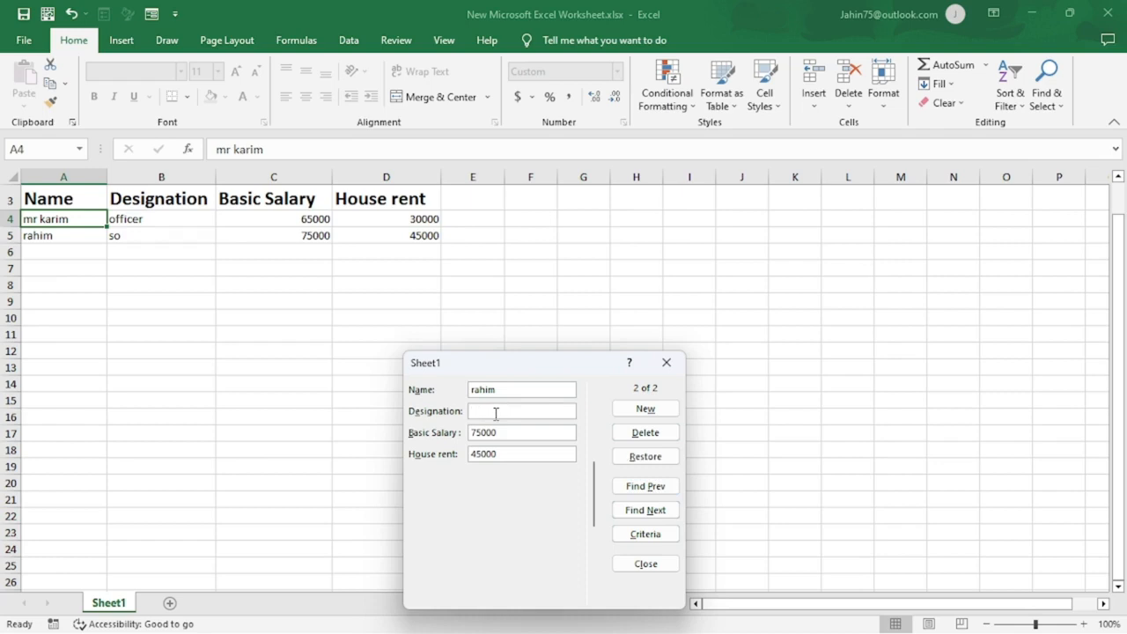
{"action": "type", "text": "po"}
{"action": "left_click", "coordinate": [660, 411]}
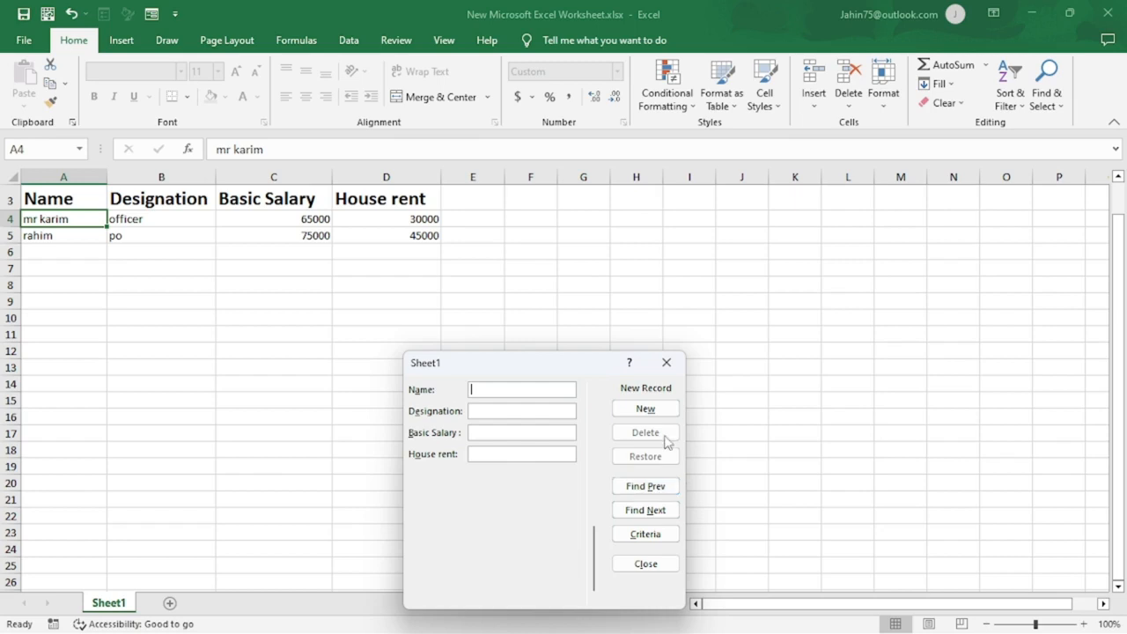
{"action": "left_click", "coordinate": [667, 367]}
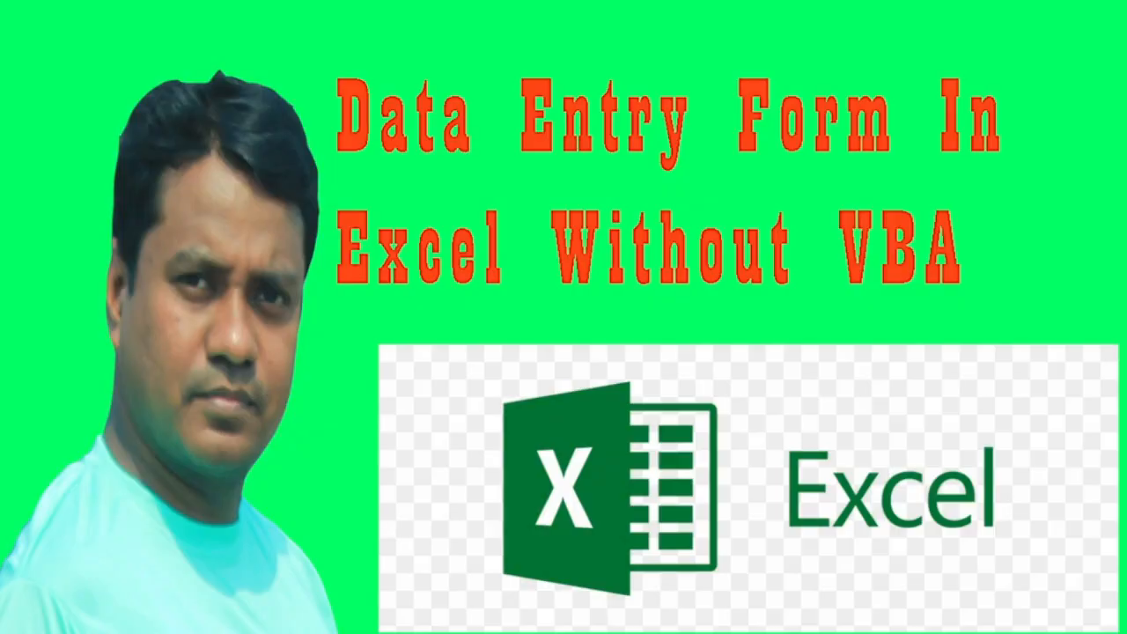